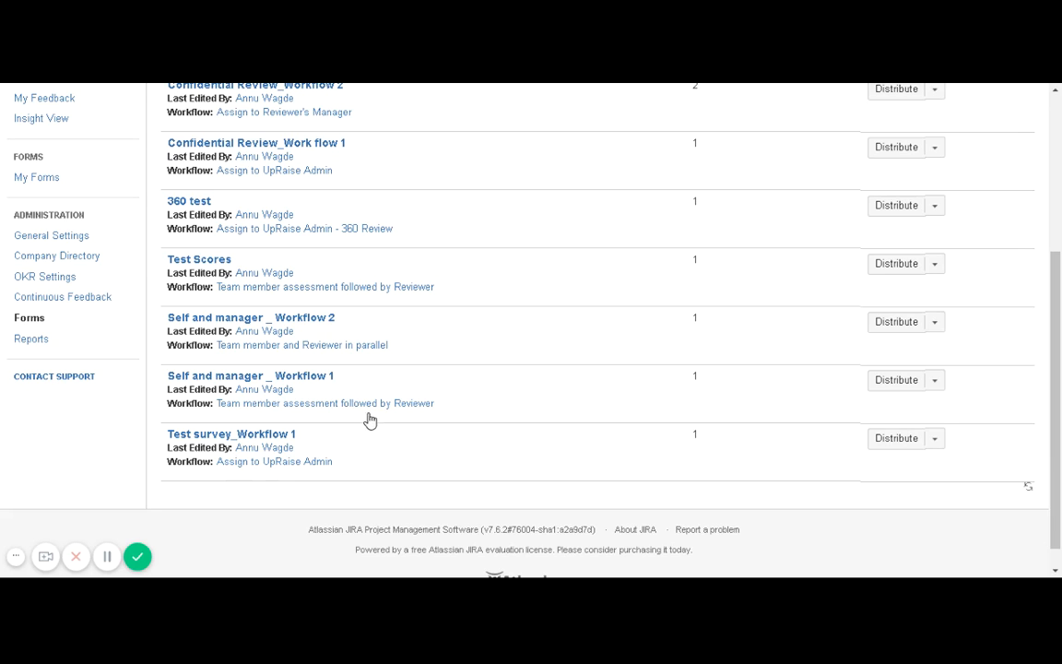
Start distributing the Survey_Workflow 2 form from the forms list
scroll(623, 457, up, 3)
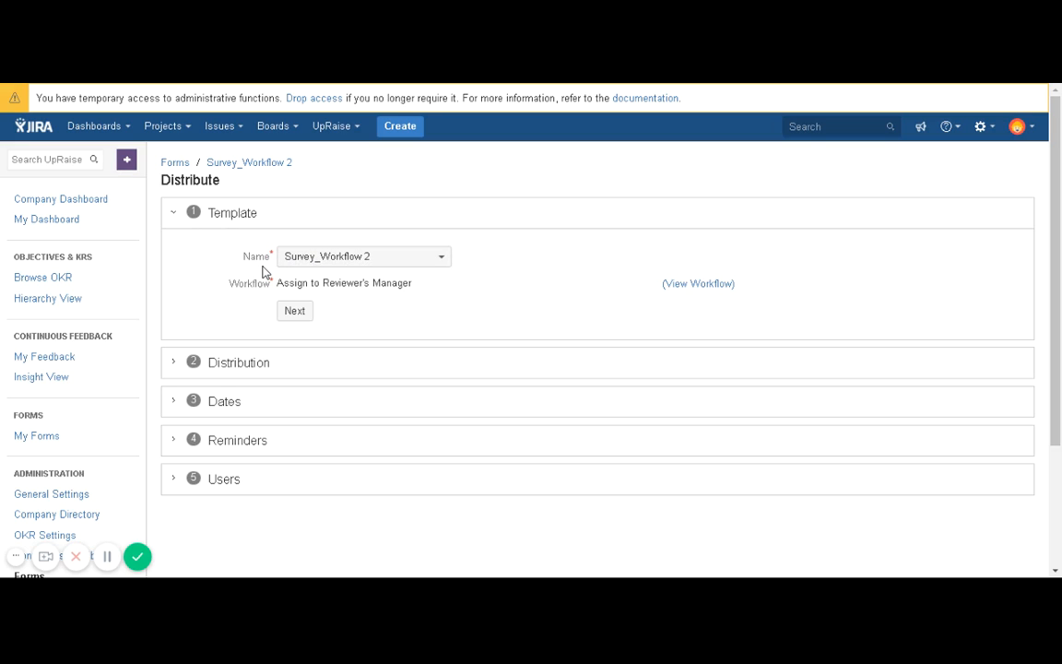
Look through the available form templates, filtering their names by "sur"
click(392, 258)
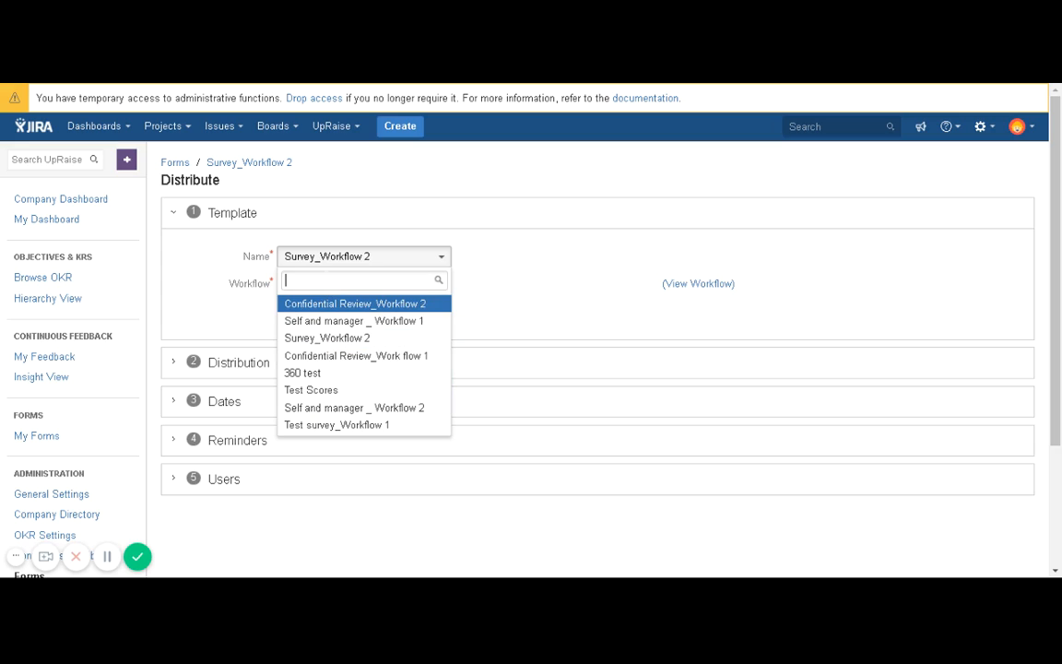
text(sur)
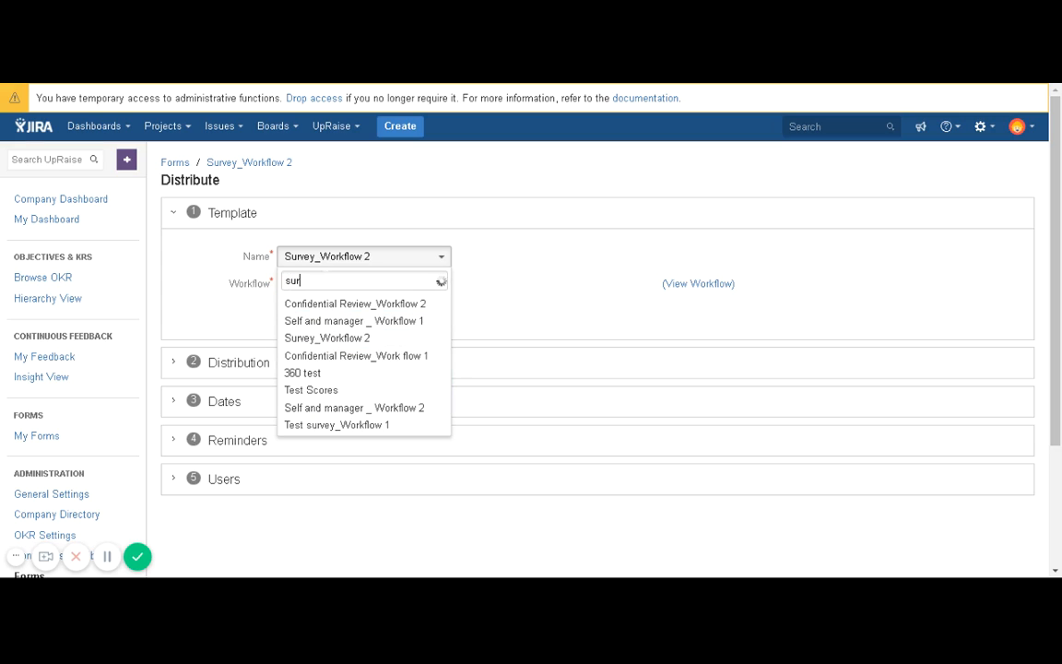
double_click(347, 281)
key(BackSpace)
click(548, 268)
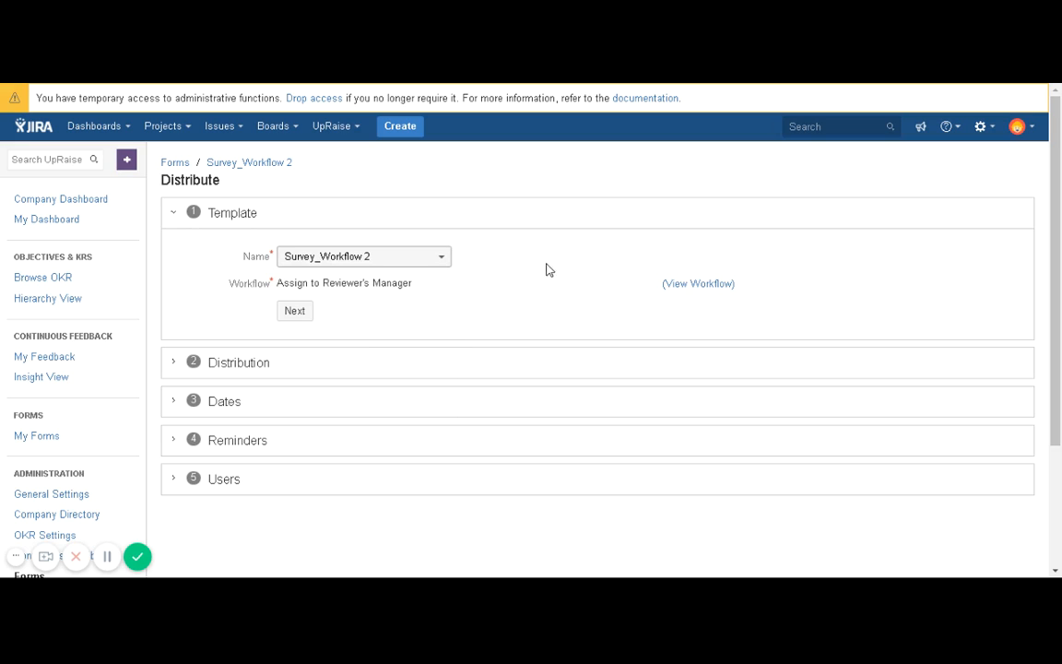
Examine the full workflow diagram of the selected template, then close it
triple_click(362, 291)
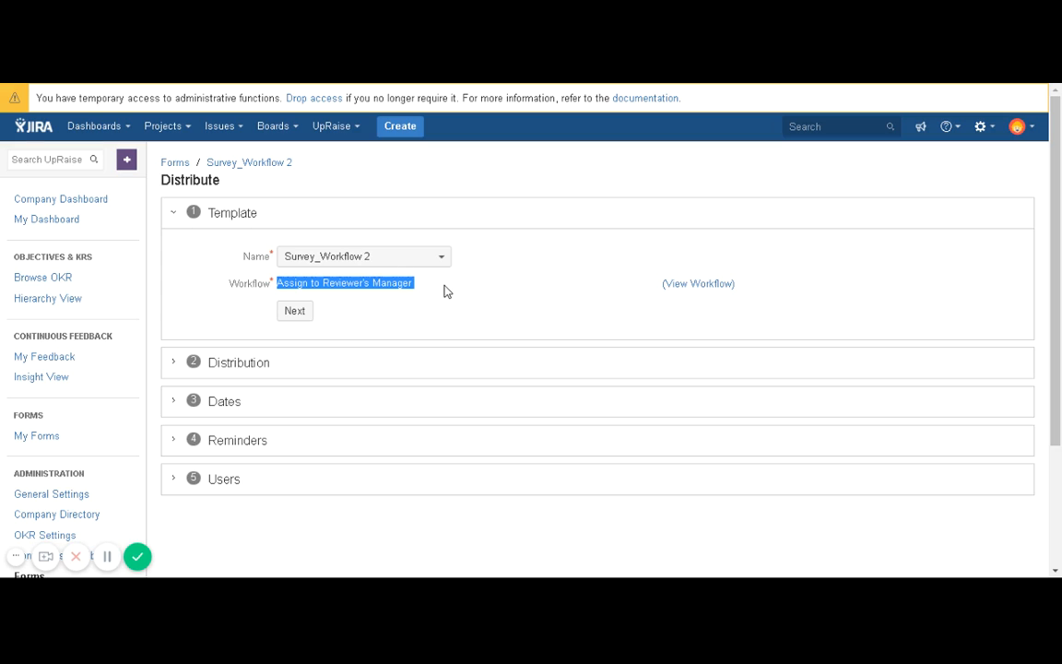
click(414, 290)
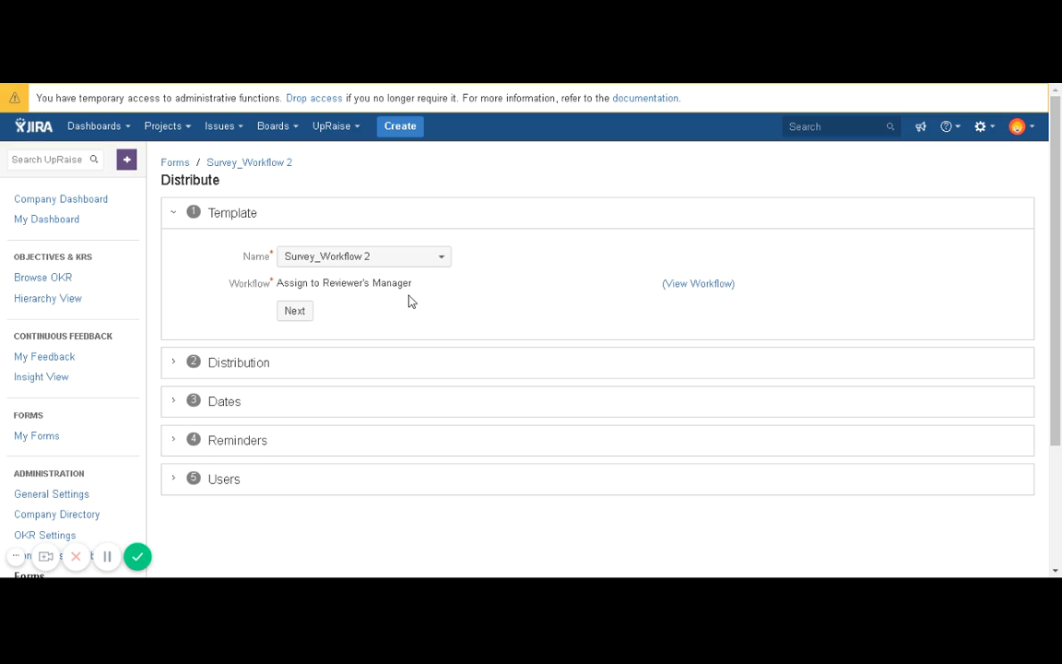
click(680, 283)
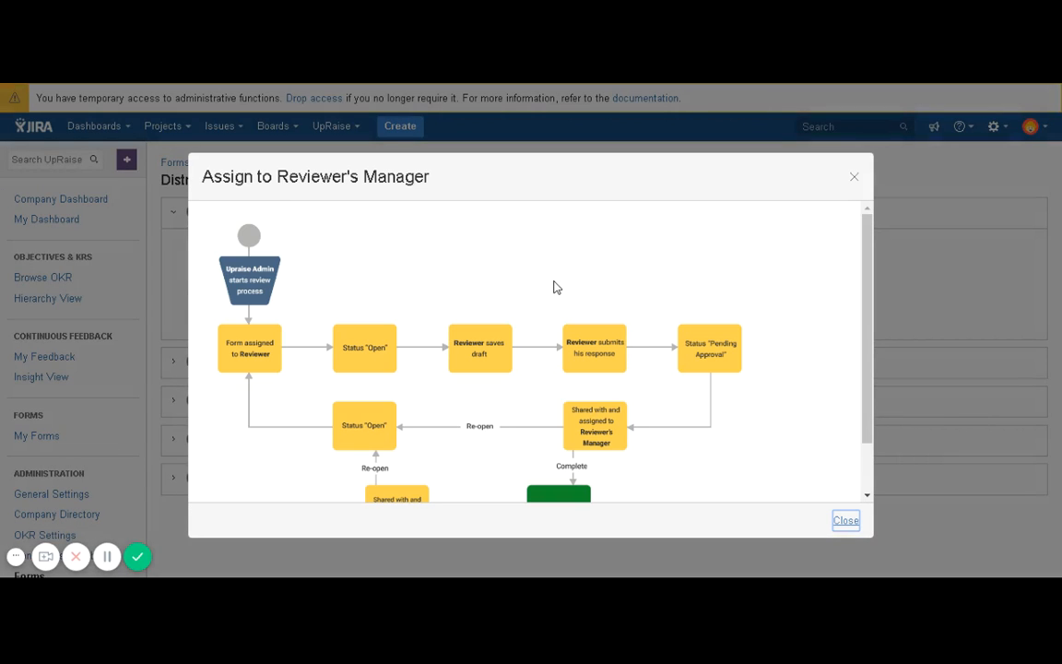
scroll(553, 288, down, 2)
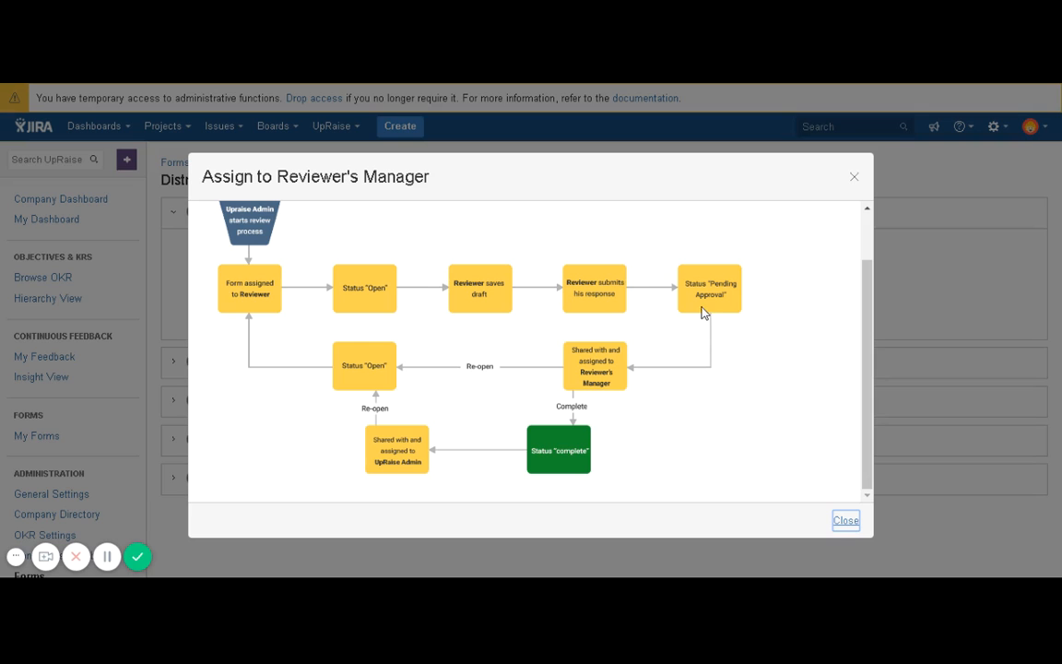
click(856, 179)
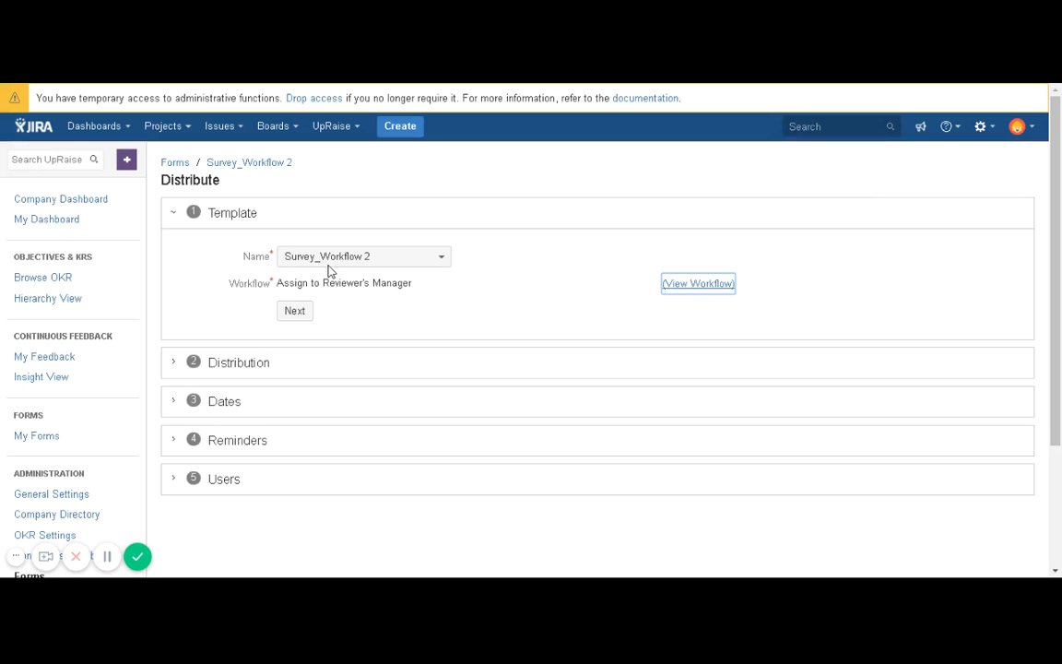
Accept the Survey_Workflow 2 template and proceed to the distribution details
scroll(361, 344, down, 3)
scroll(360, 343, up, 3)
key(Tab)
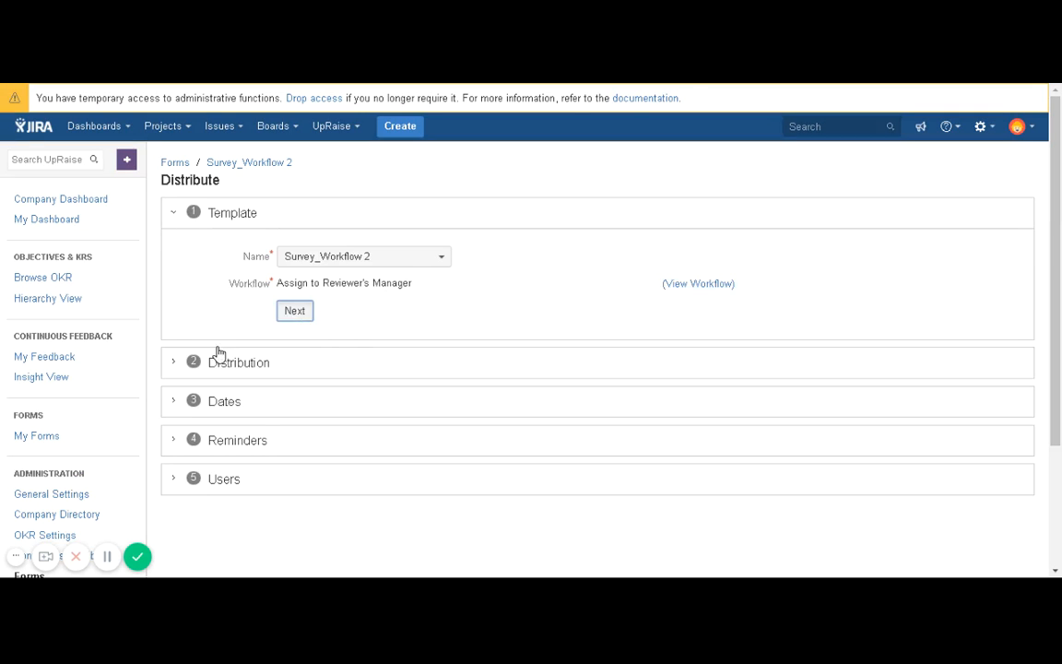
key(Return)
Name the distribution "Q4 survey for ABC", leave the description empty and proceed to the dates
click(359, 299)
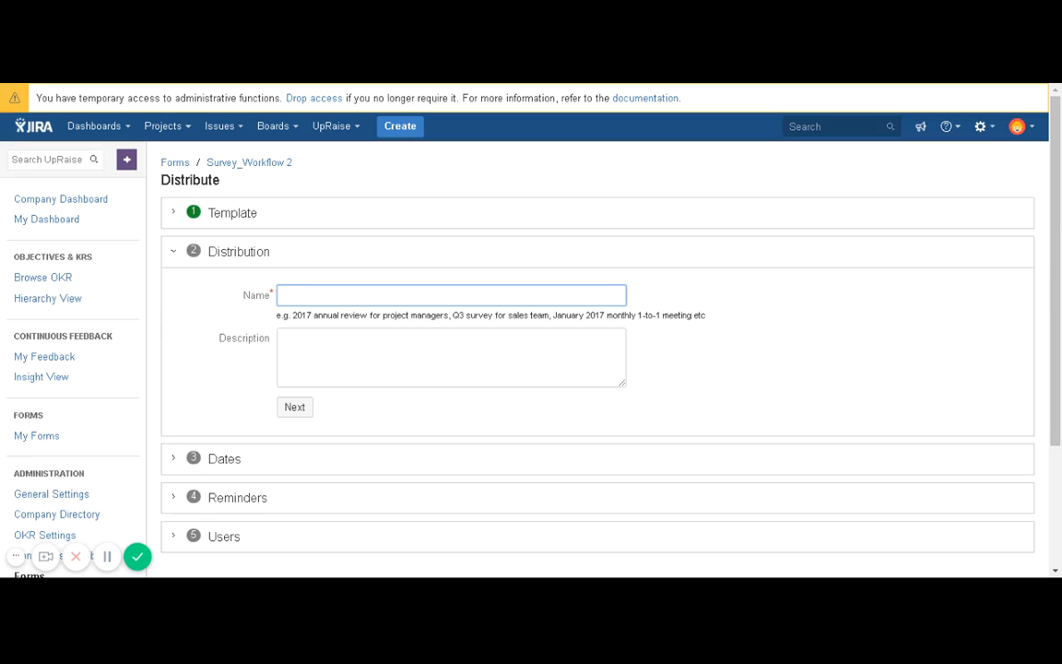
text(Q4 survey)
click(364, 375)
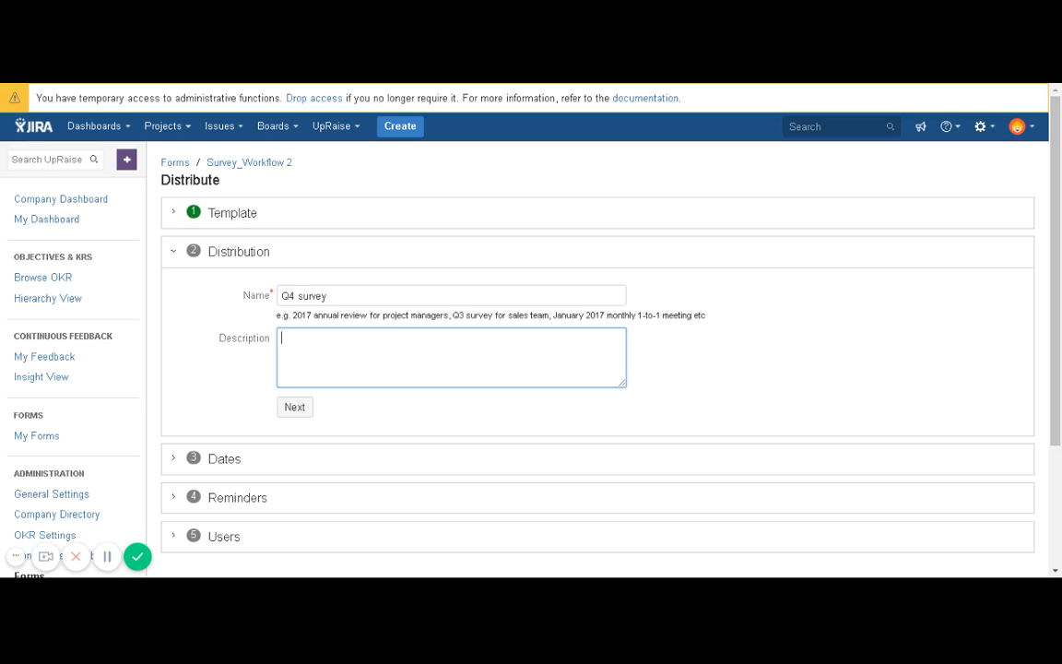
click(348, 293)
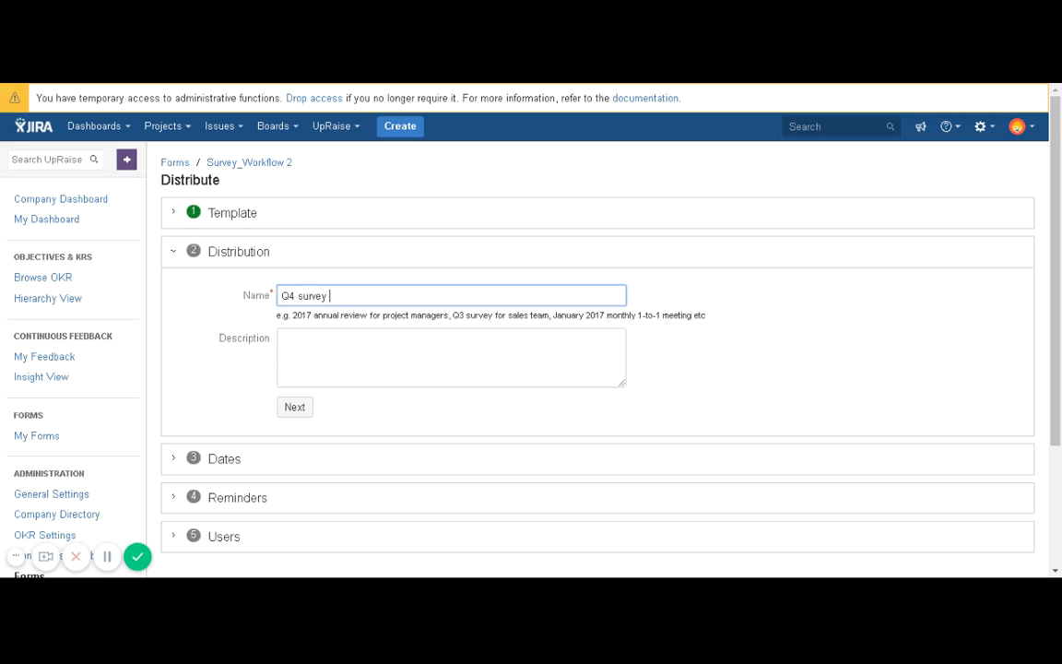
text(for ABC)
key(Tab)
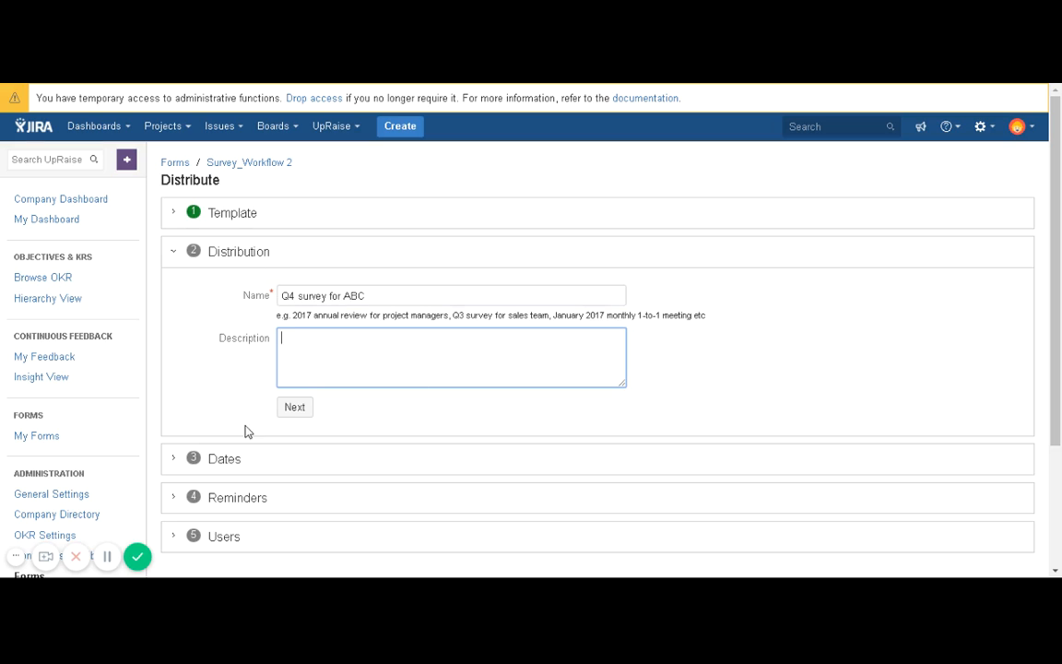
click(294, 412)
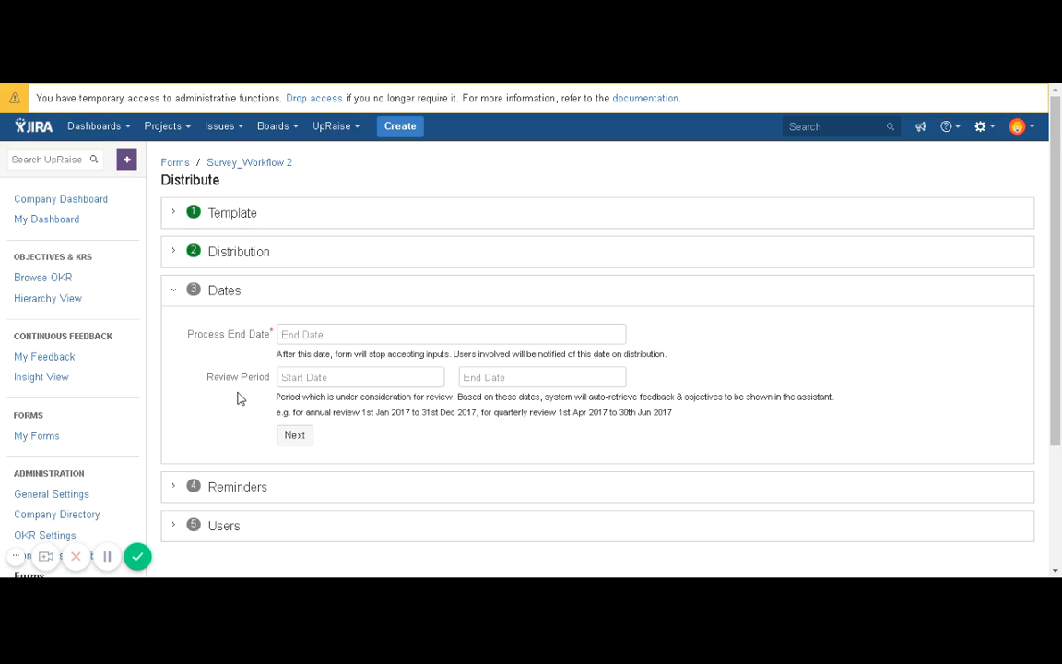
Set the distribution's process end date to 31/Jan/2018
click(332, 334)
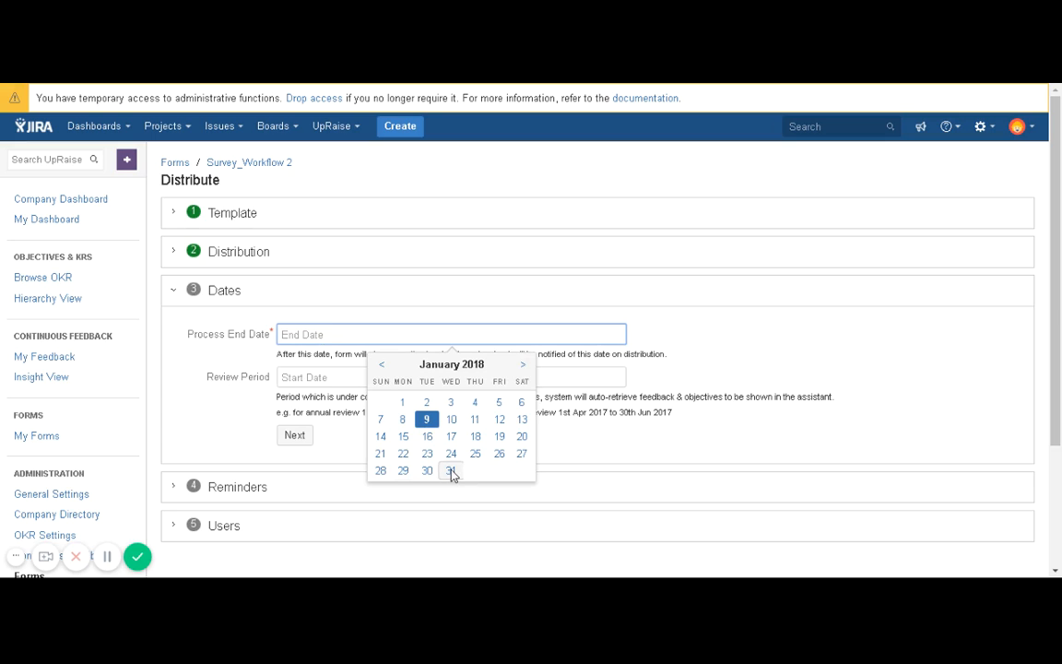
click(450, 471)
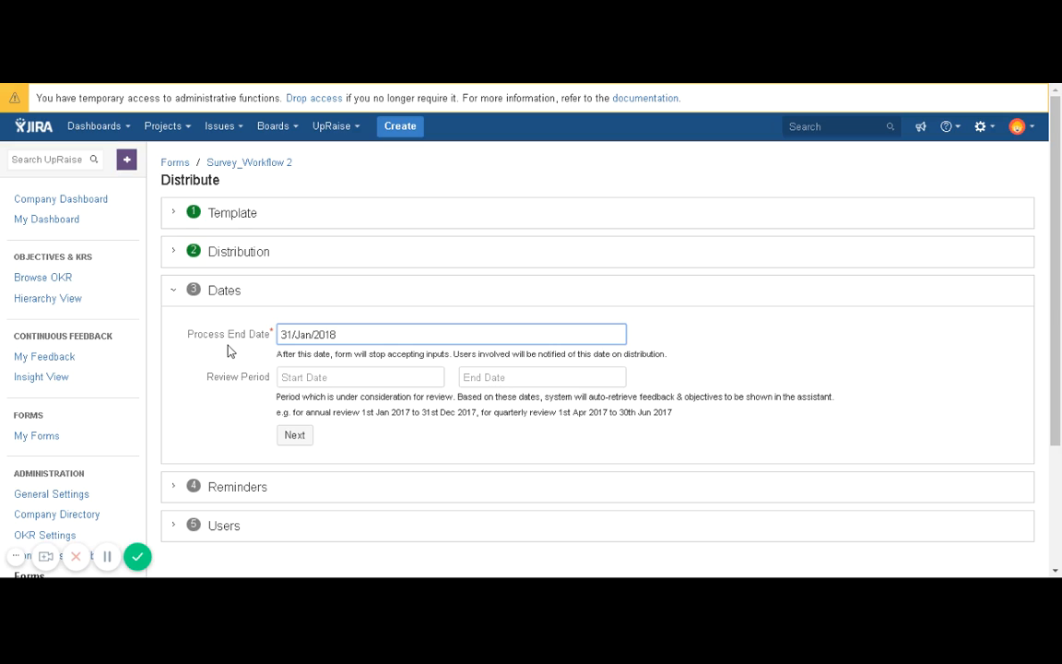
Set the review period from 01/Oct/2017 to 31/Dec/2017
click(304, 377)
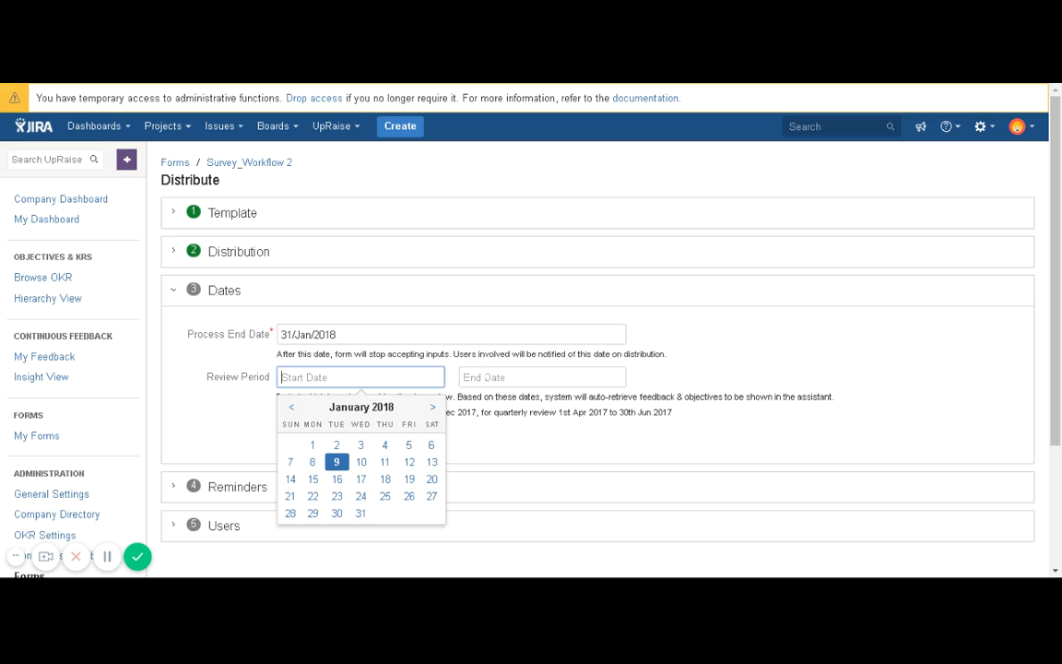
click(290, 408)
click(290, 407)
click(291, 408)
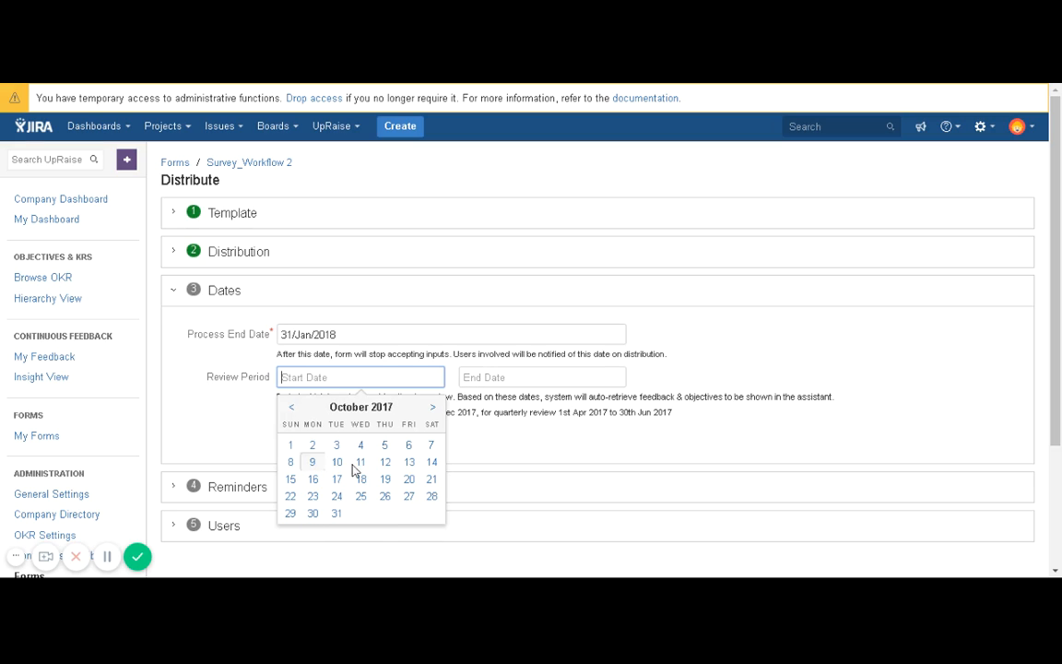
click(289, 446)
click(521, 378)
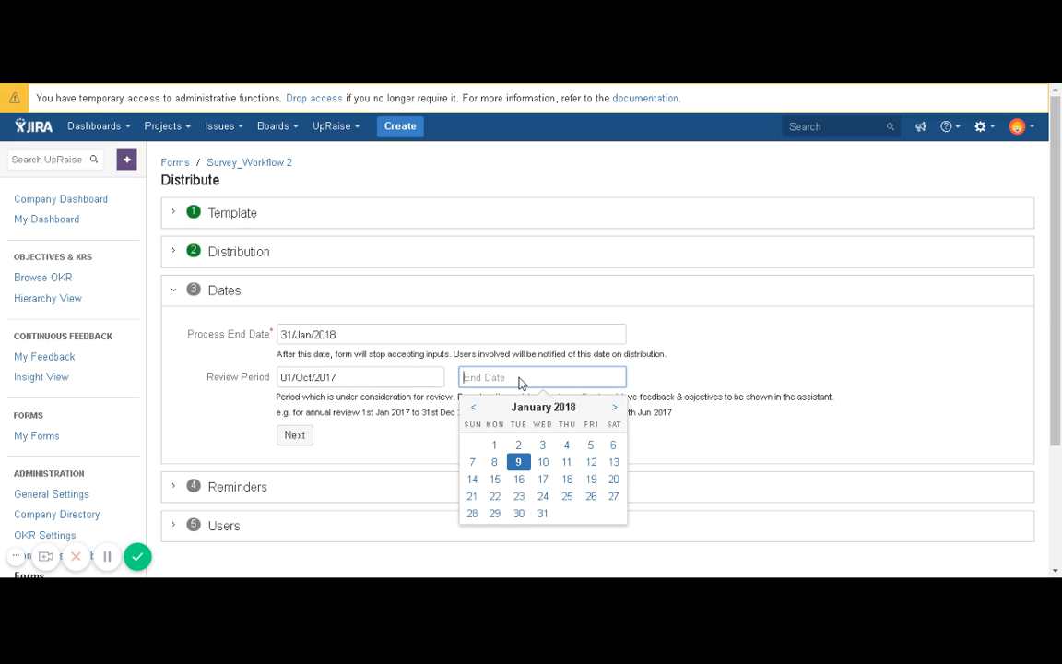
click(472, 408)
click(470, 531)
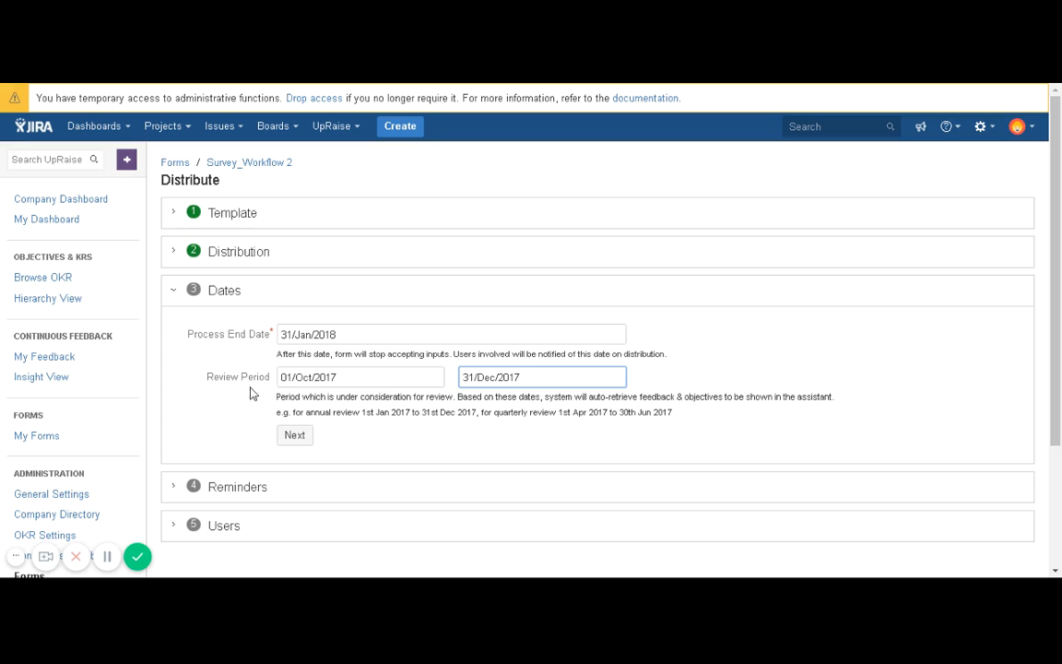
Clear the start and end dates of the review period
click(308, 377)
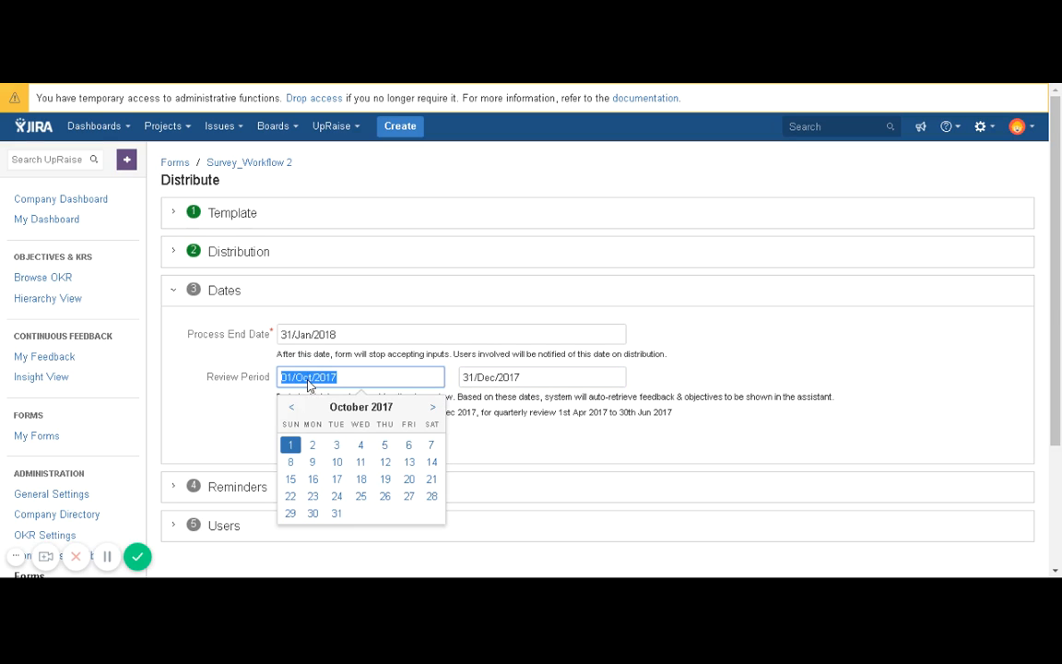
key(BackSpace)
click(493, 379)
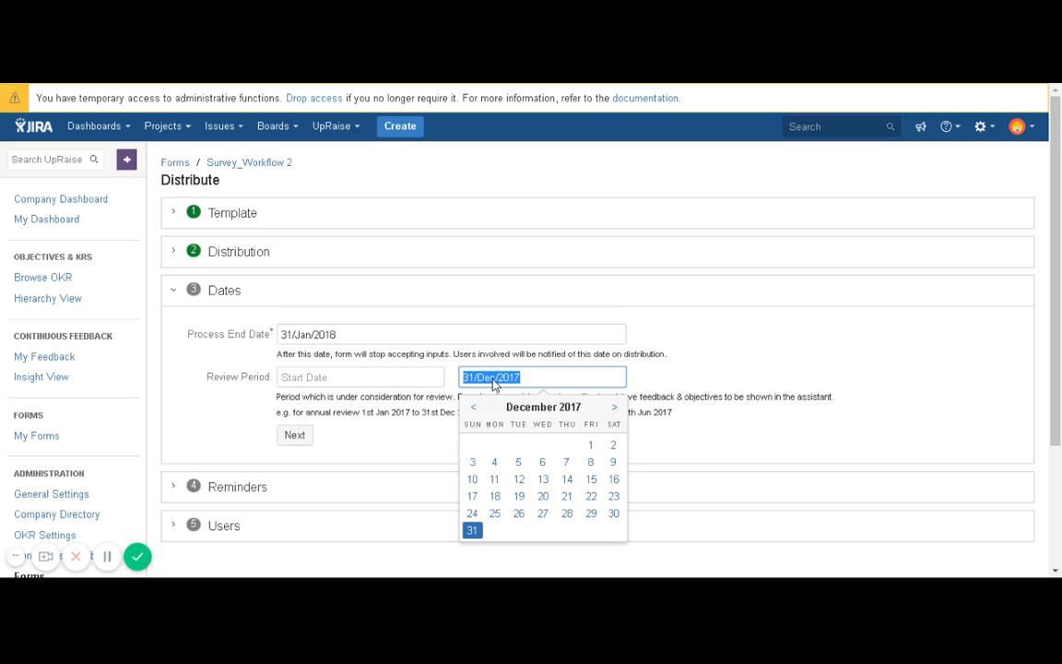
click(769, 348)
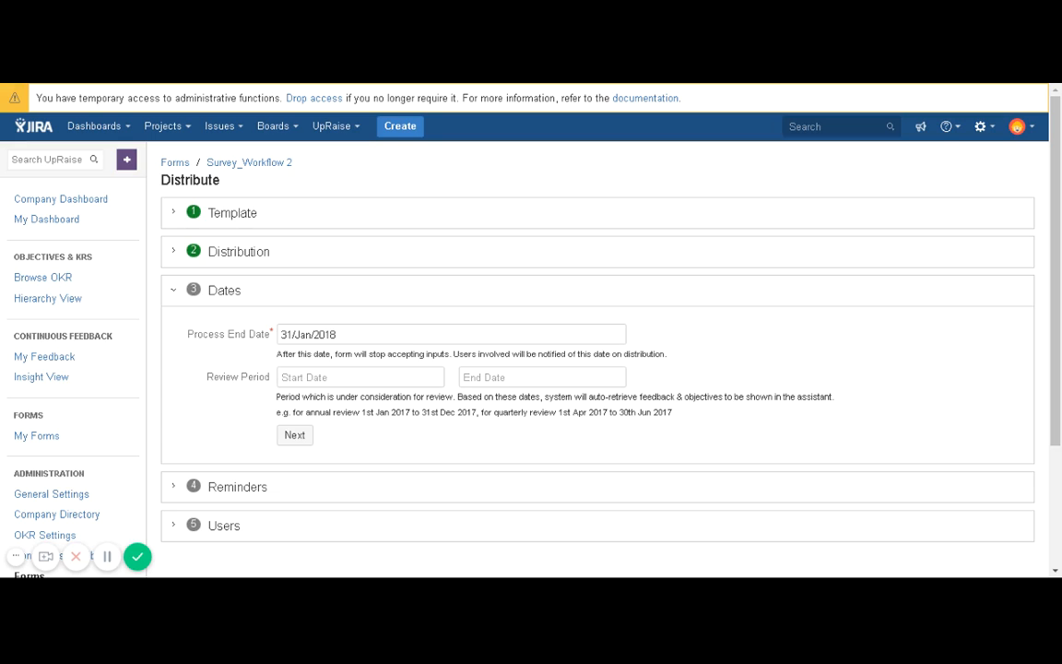
Proceed to the reminders and add reminder dates for 10, 12, 15 and 17 January 2018
scroll(369, 419, down, 3)
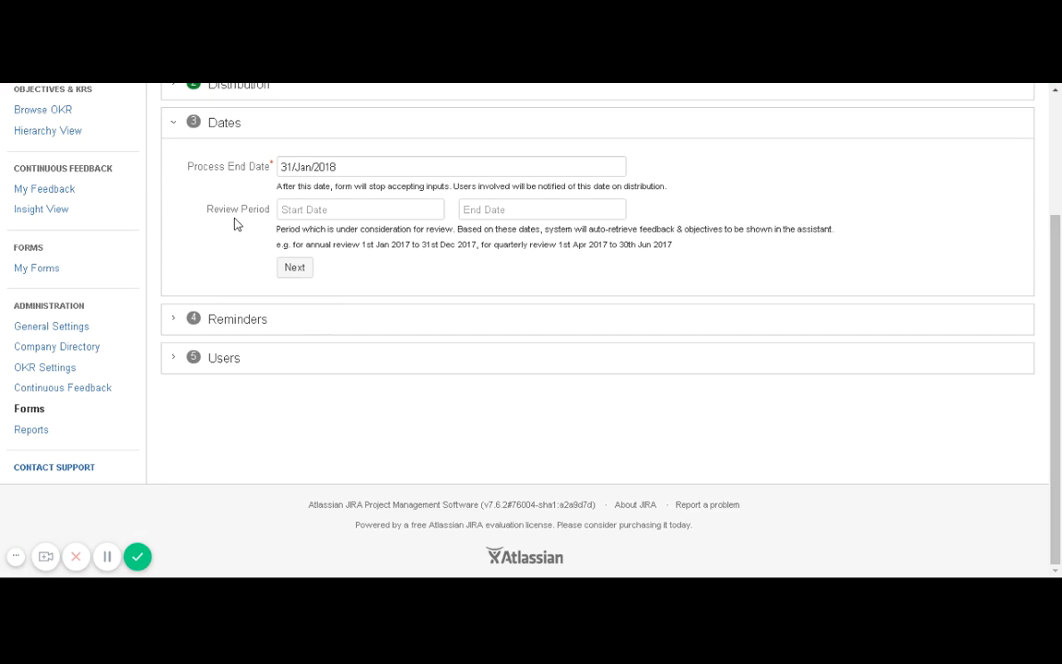
click(293, 269)
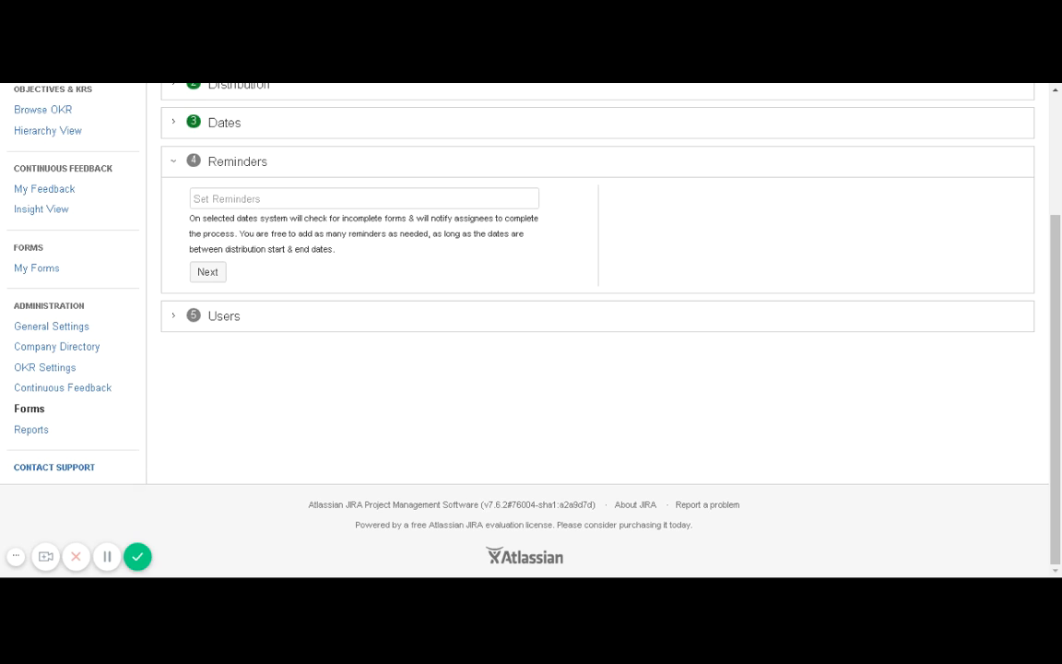
click(268, 199)
click(369, 291)
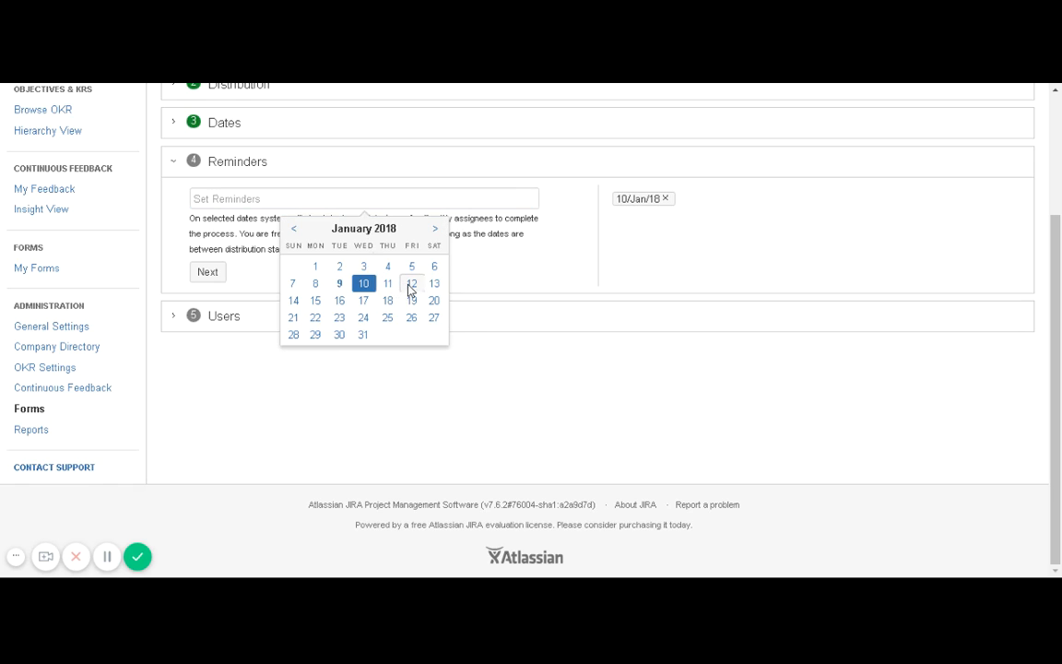
click(411, 285)
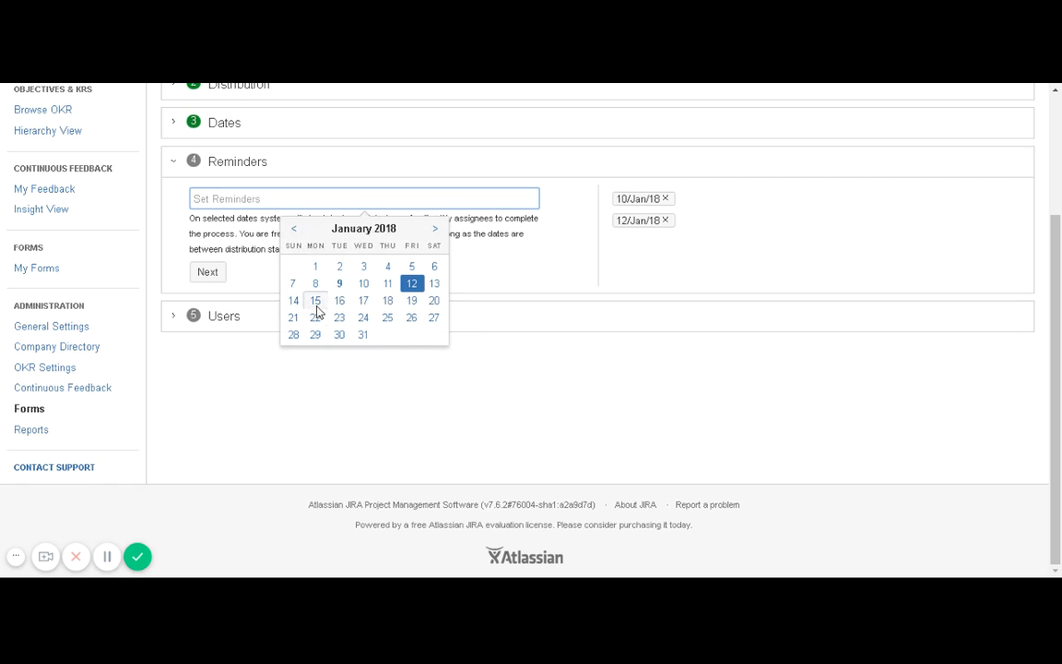
click(315, 299)
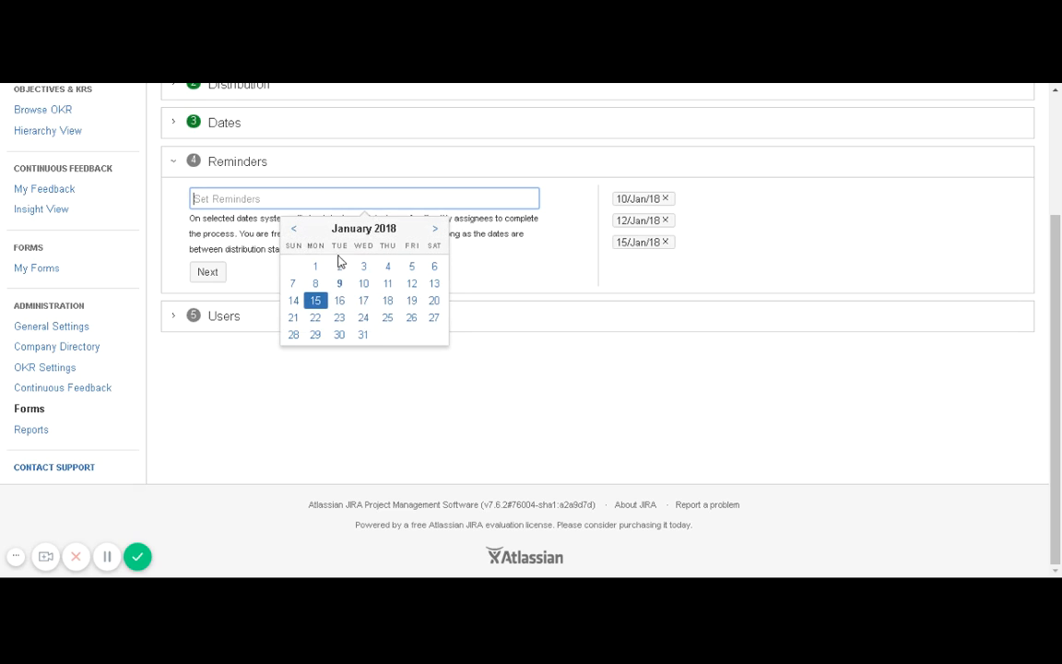
click(365, 301)
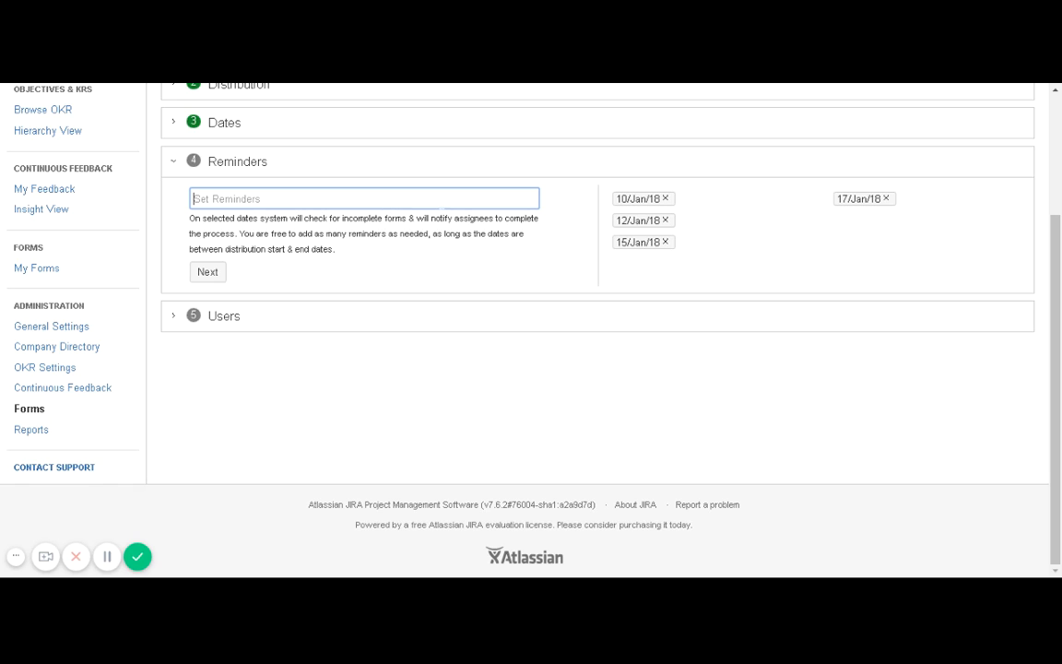
Try to add a reminder for 9 January 2018
click(443, 200)
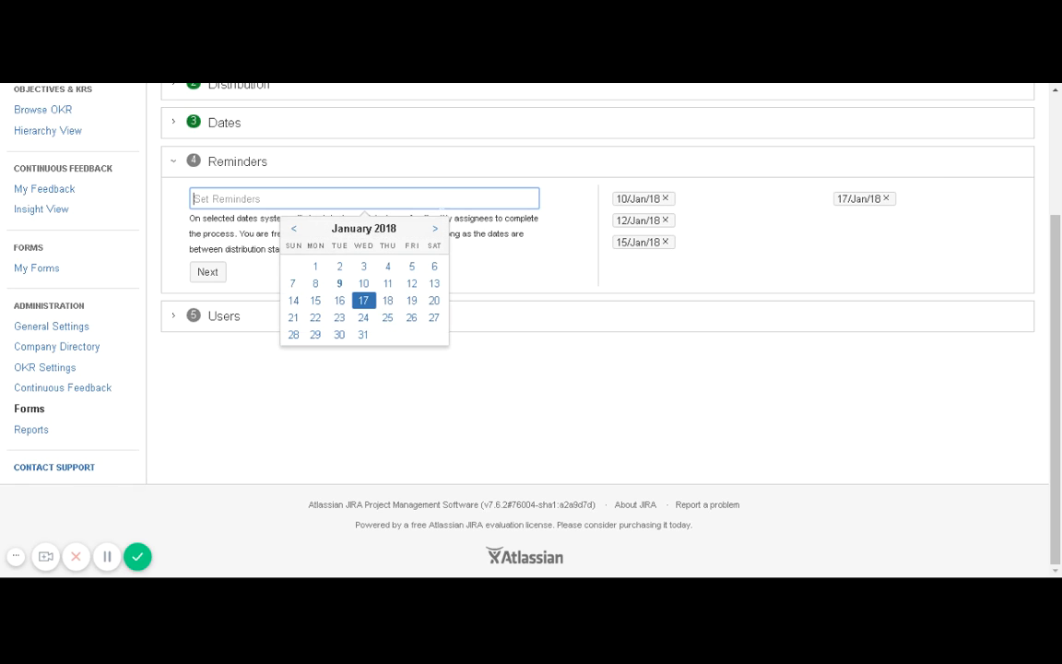
click(338, 284)
click(340, 285)
Review the distribution's process end date, then return to the reminders and check the reminder calendar
click(246, 130)
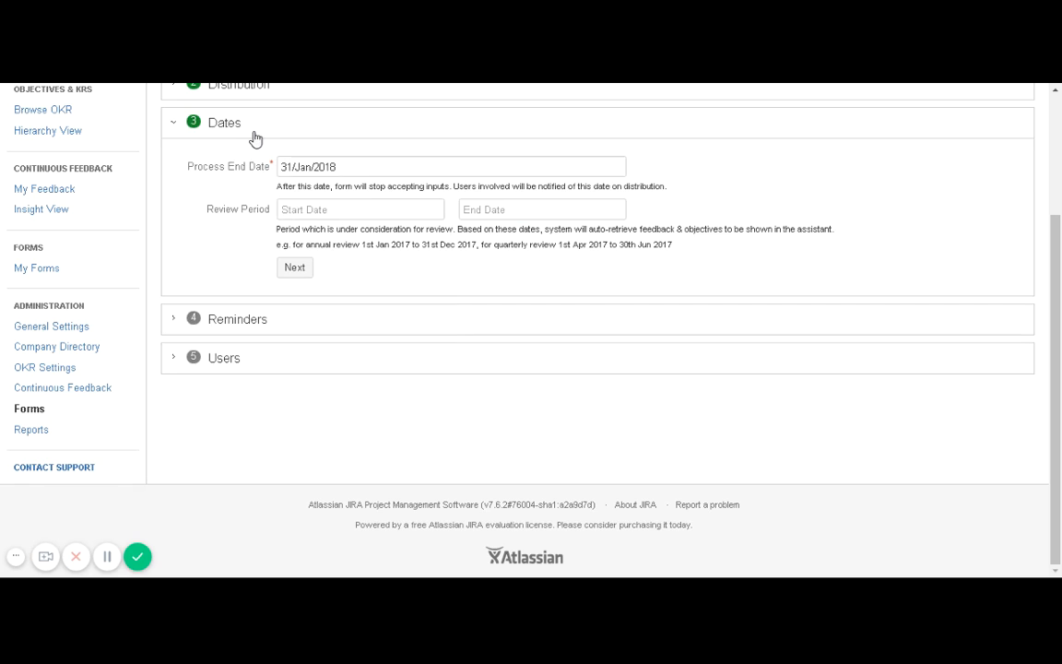
click(298, 269)
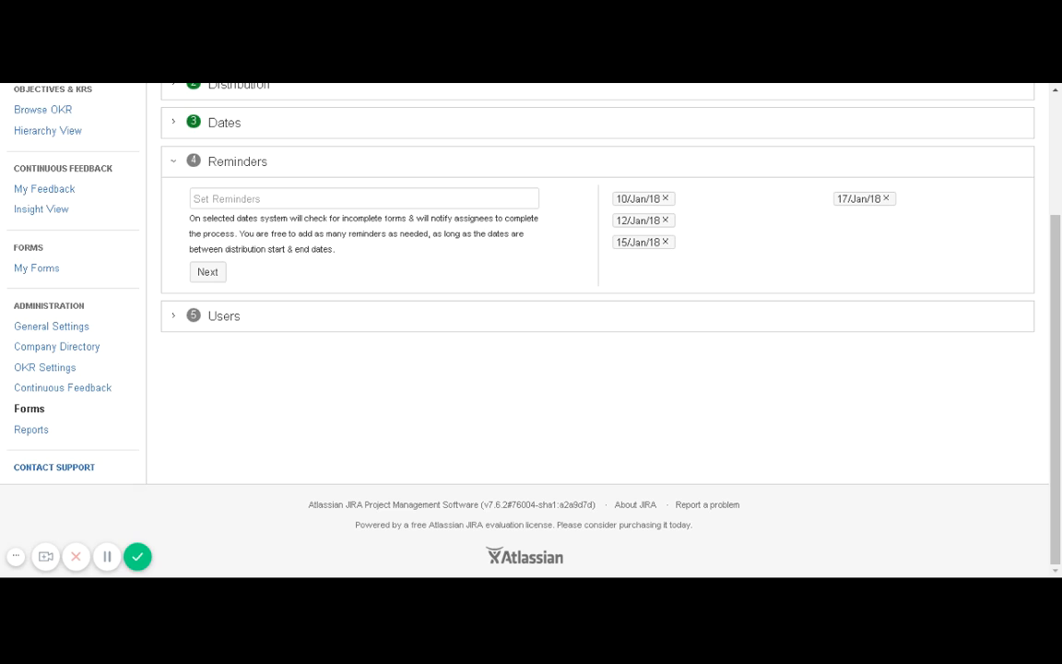
click(314, 194)
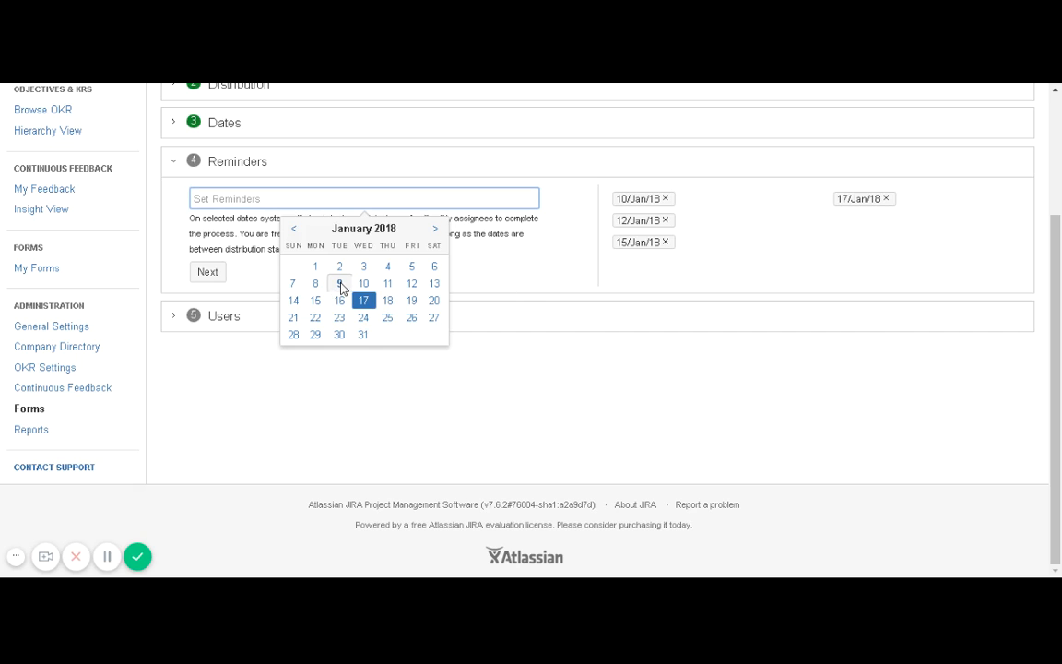
click(564, 259)
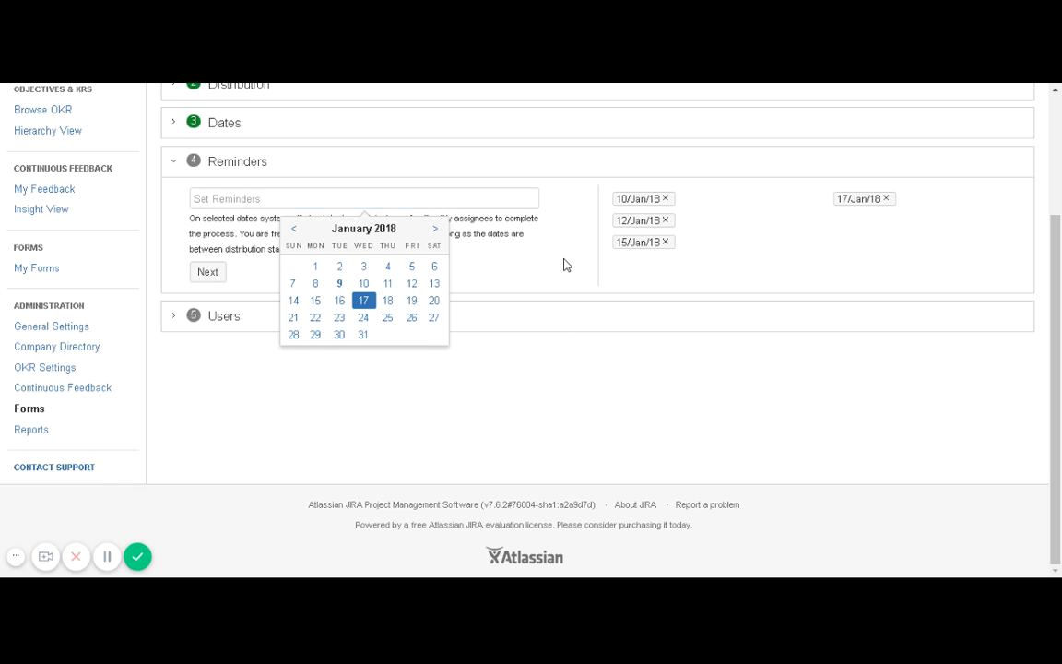
Proceed to the users and add one reviewer, found by searching for the person's first name
click(210, 274)
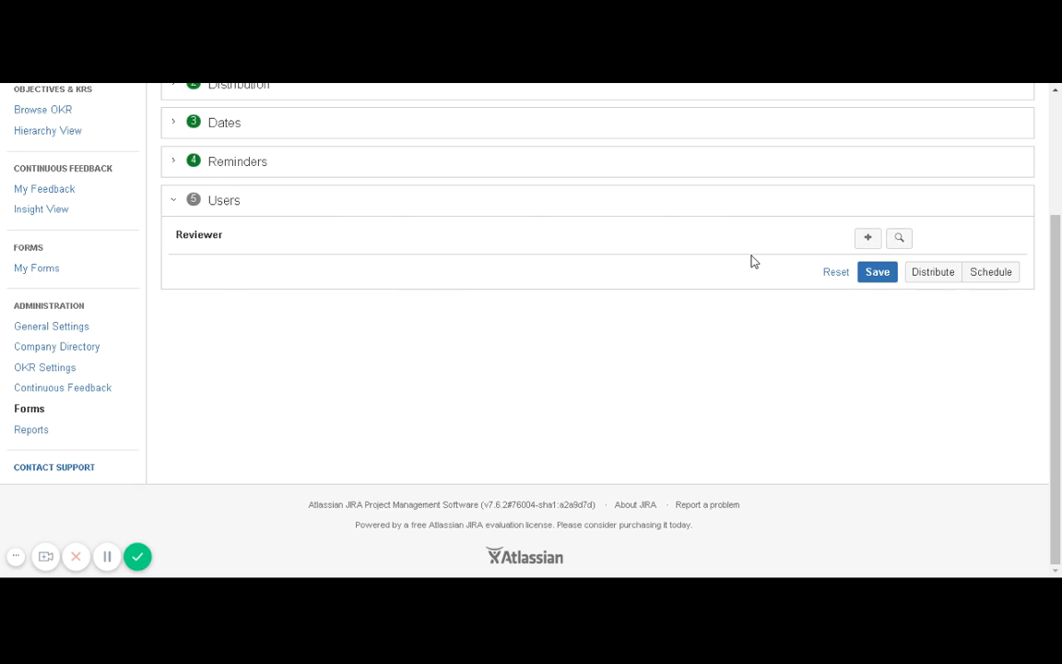
click(867, 237)
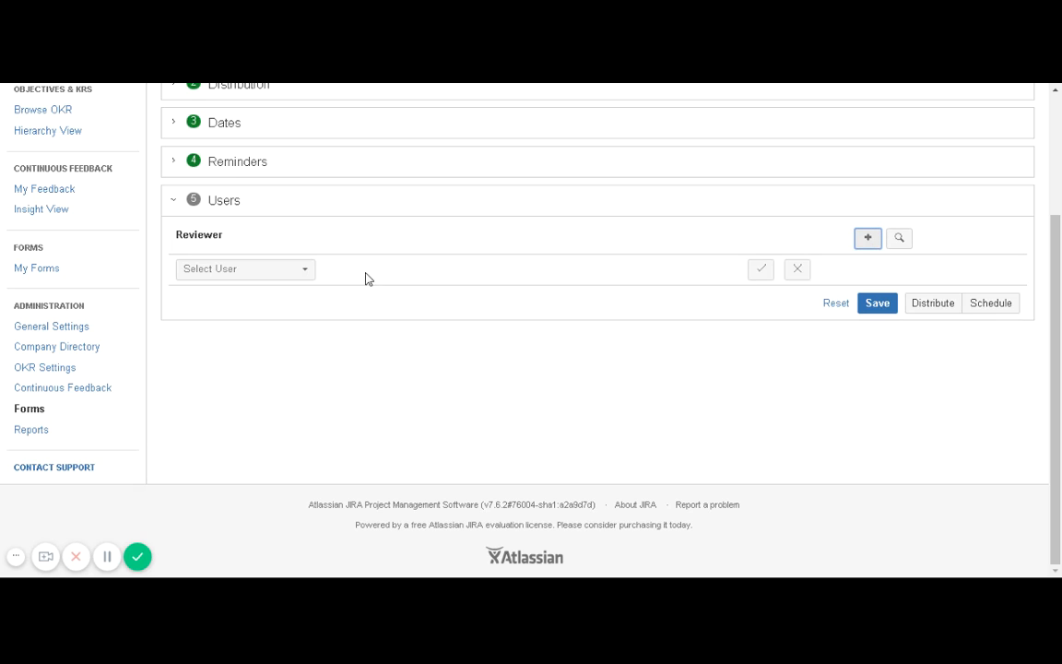
click(304, 270)
text(user)
key(BackSpace)
key(BackSpace)
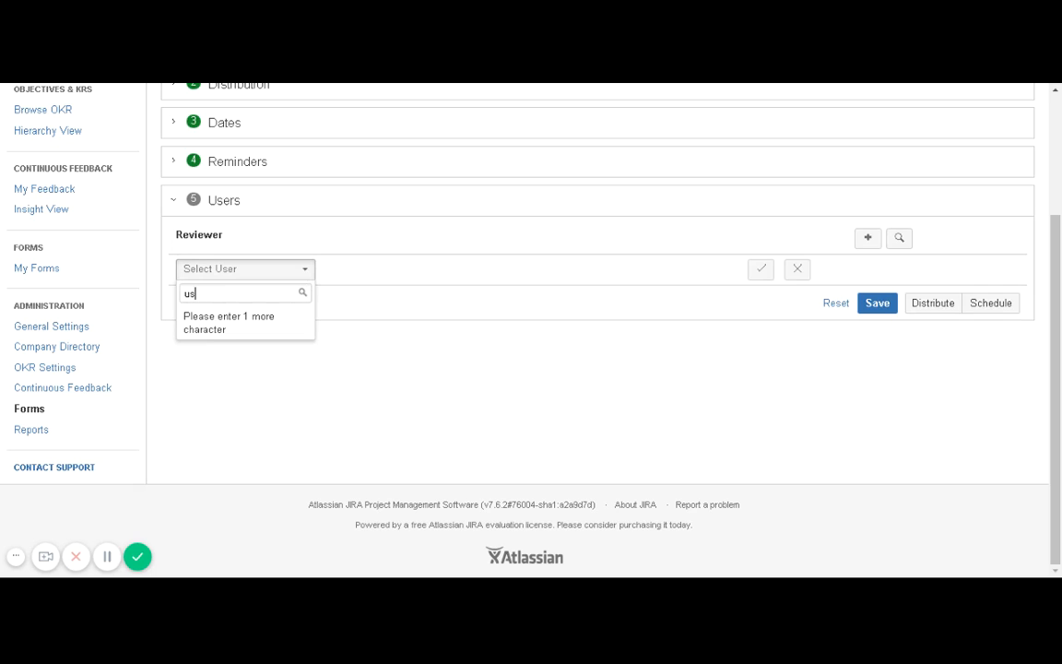
key(BackSpace)
key(BackSpace)
text(elza)
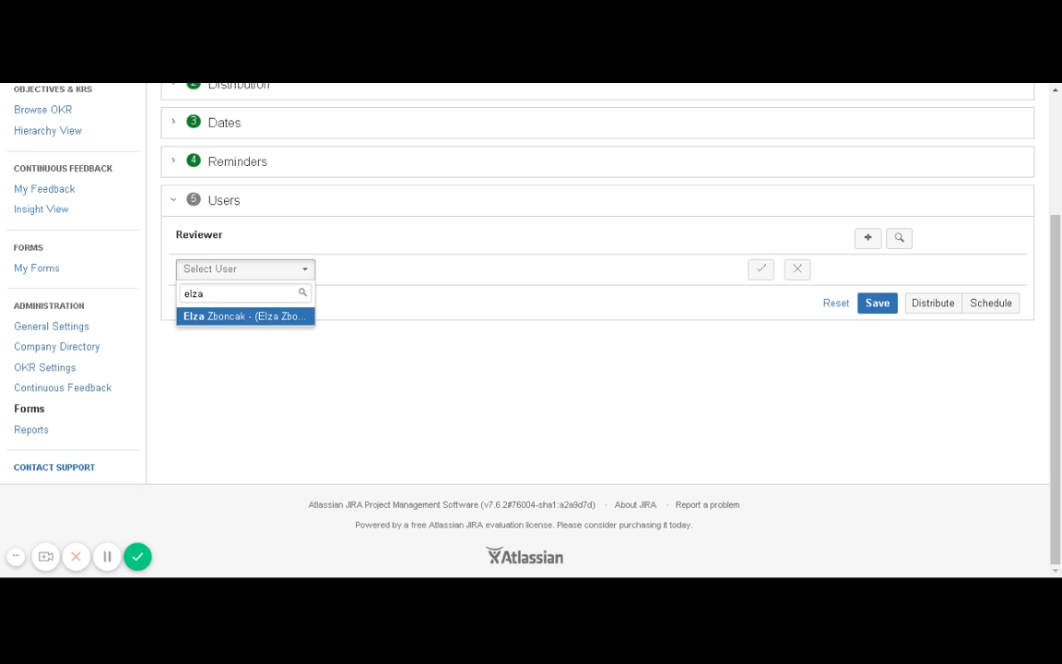
click(276, 320)
click(763, 270)
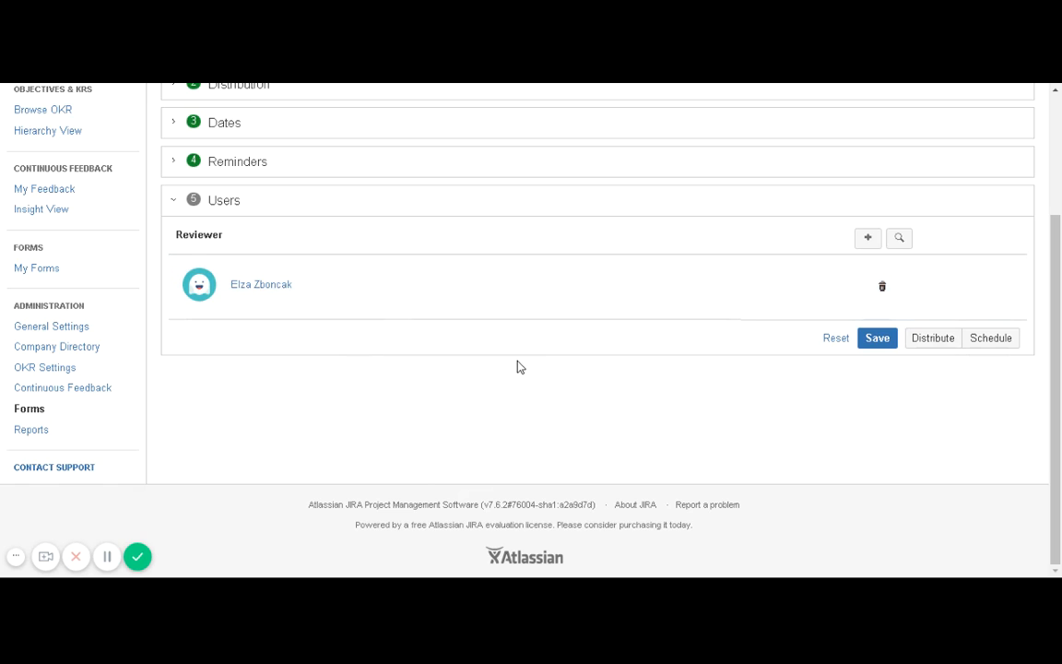
Open the user search for the reviewers and look through the listed users
click(899, 238)
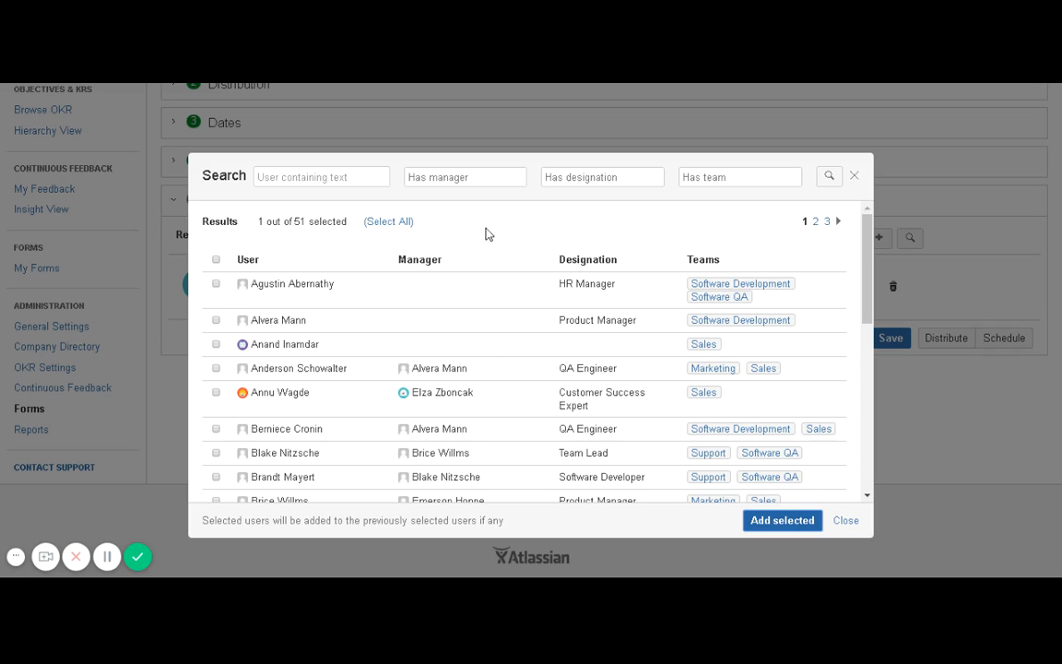
scroll(372, 377, down, 3)
scroll(360, 383, up, 3)
Select all users, clear the selection of the current page, and pick the first, third and fifth users individually
click(382, 225)
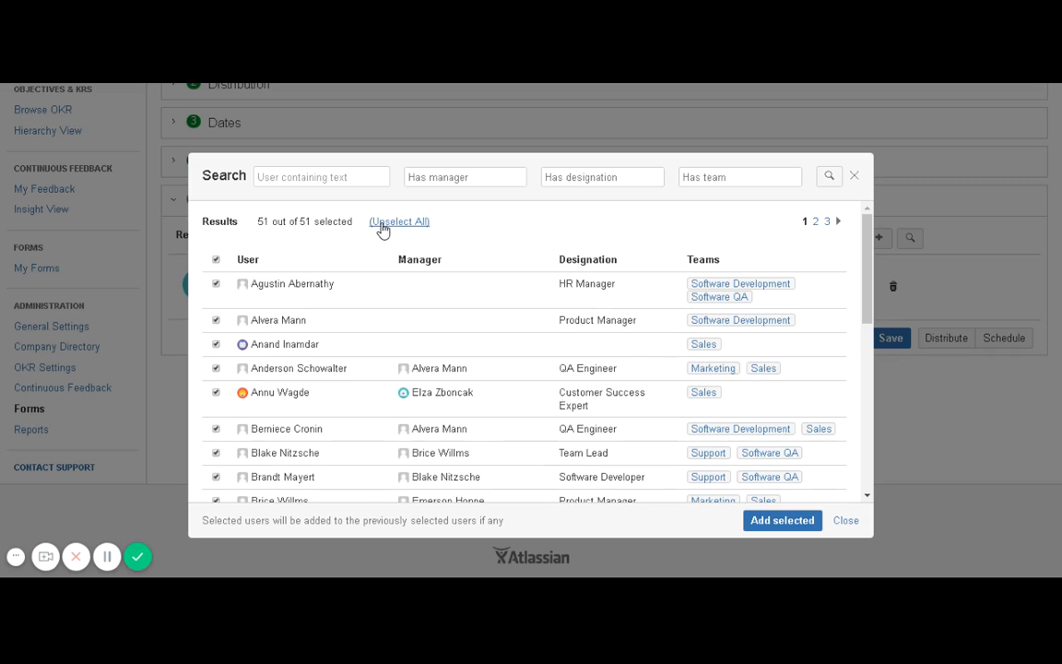
click(216, 260)
click(216, 283)
click(216, 344)
click(215, 392)
Examine the manager, team and user text filters of the user search
click(425, 180)
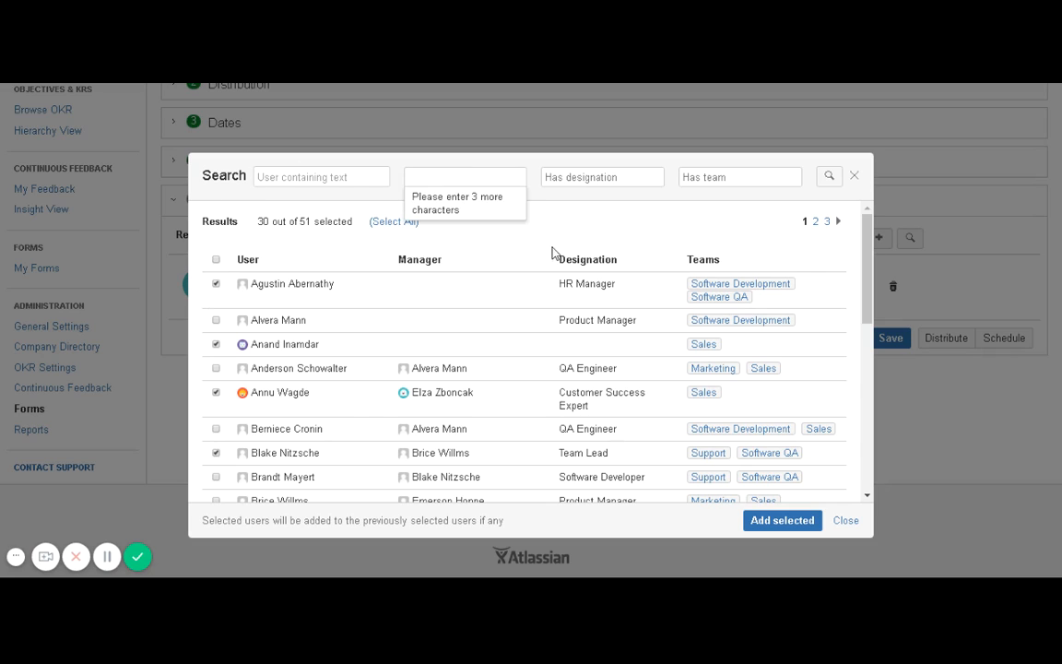
click(498, 223)
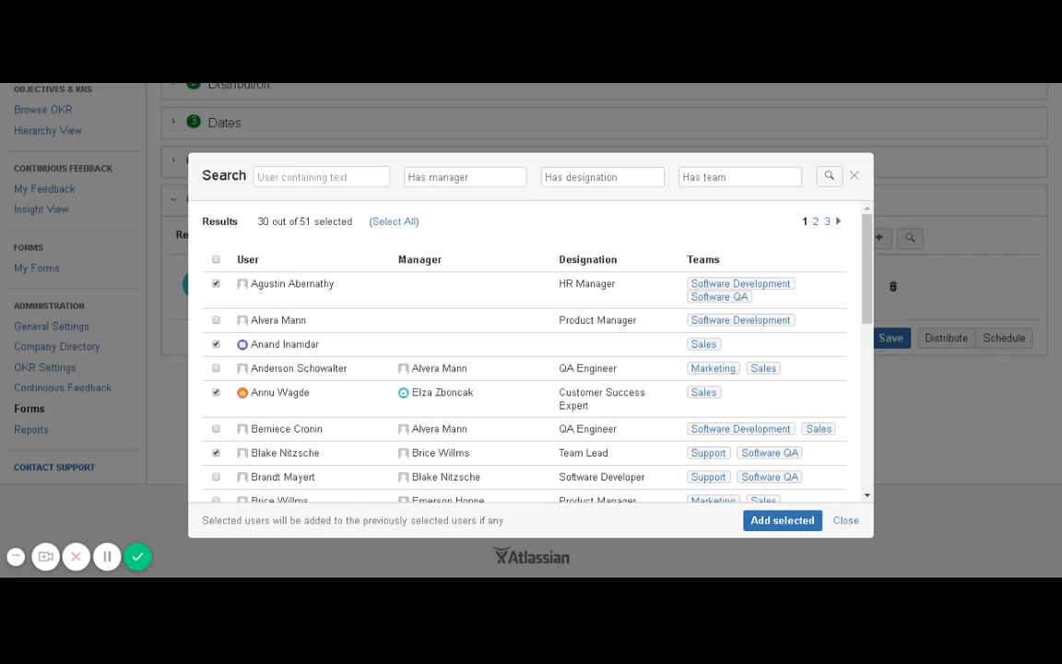
click(749, 177)
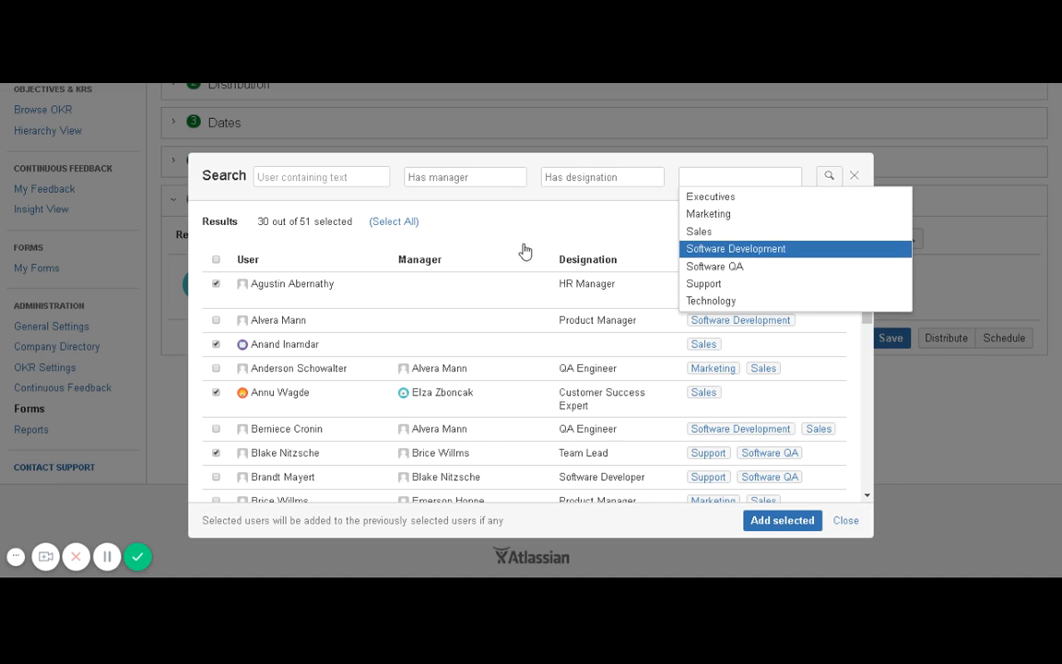
click(327, 175)
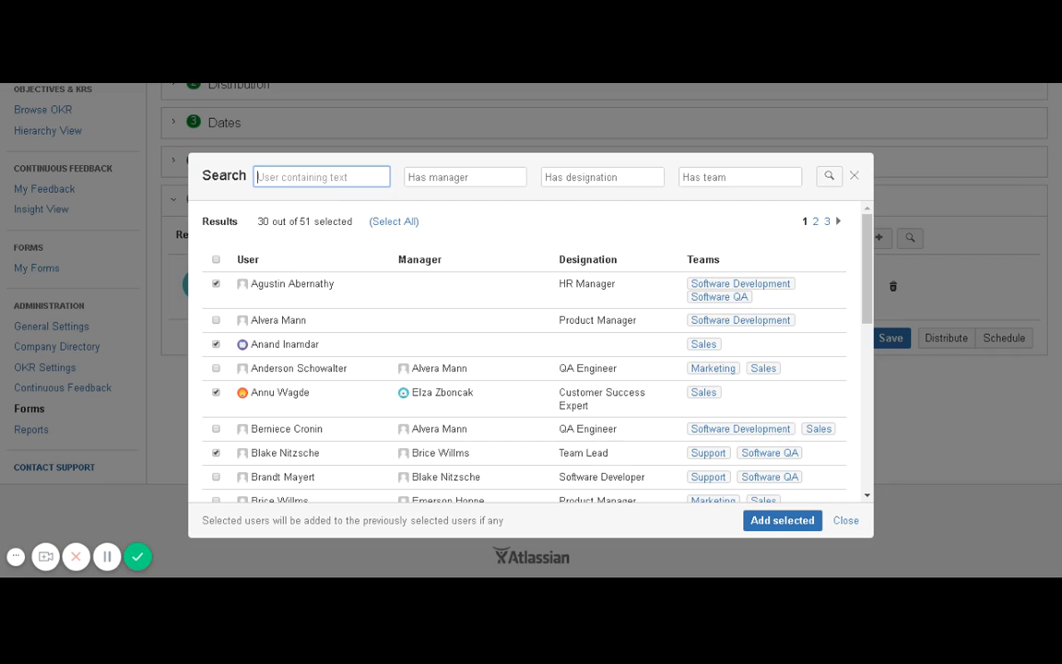
Filter the user search by the Marketing and Sales teams and look through the matching users
click(721, 177)
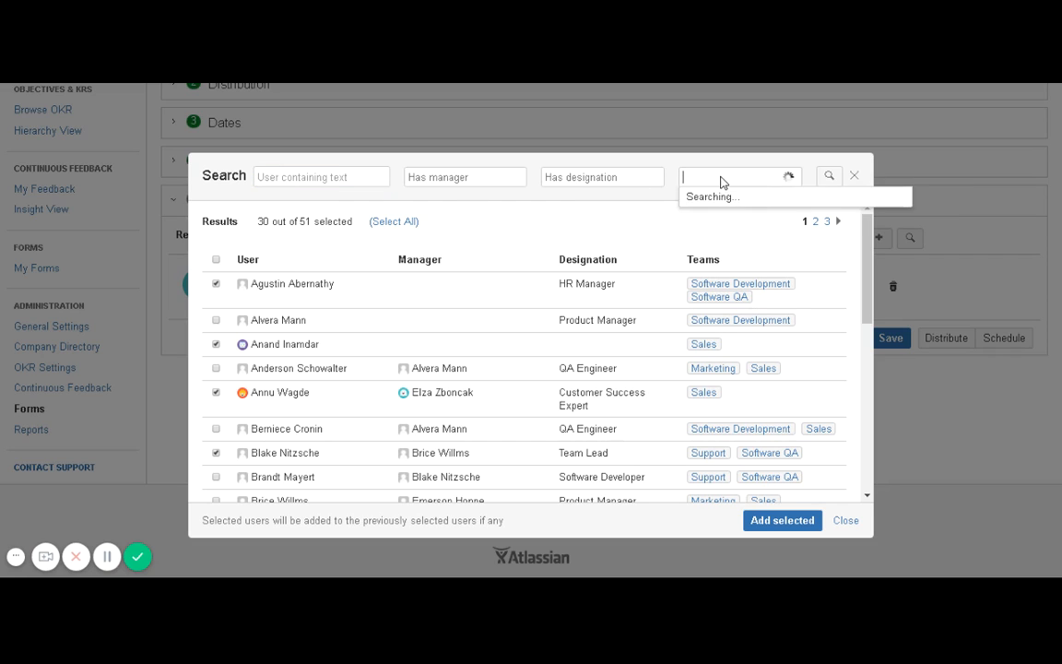
click(720, 215)
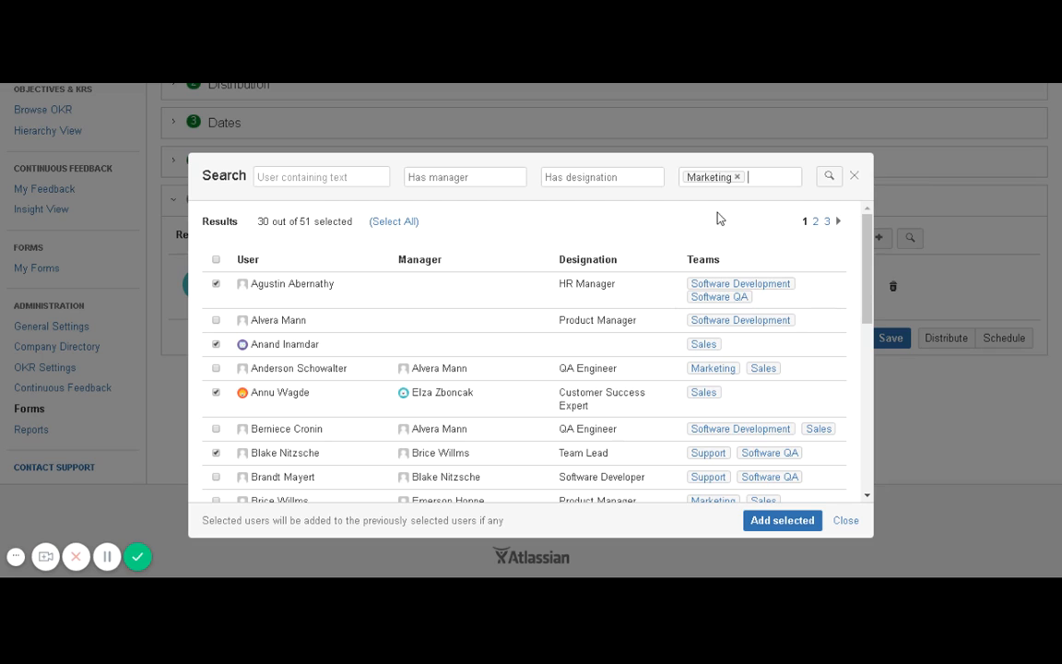
click(765, 178)
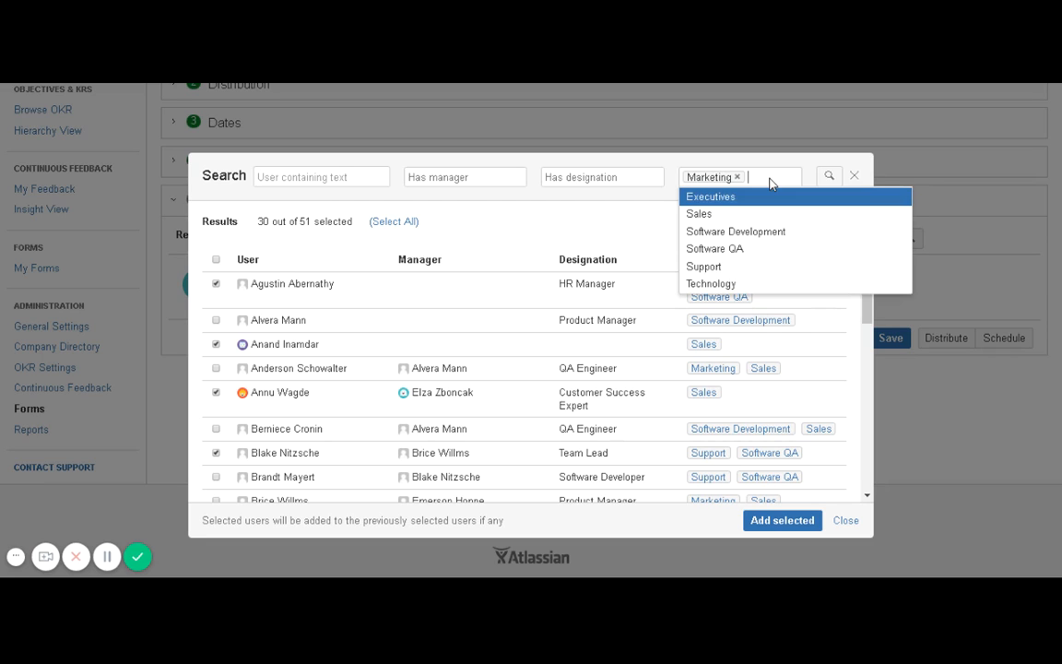
click(733, 217)
click(830, 179)
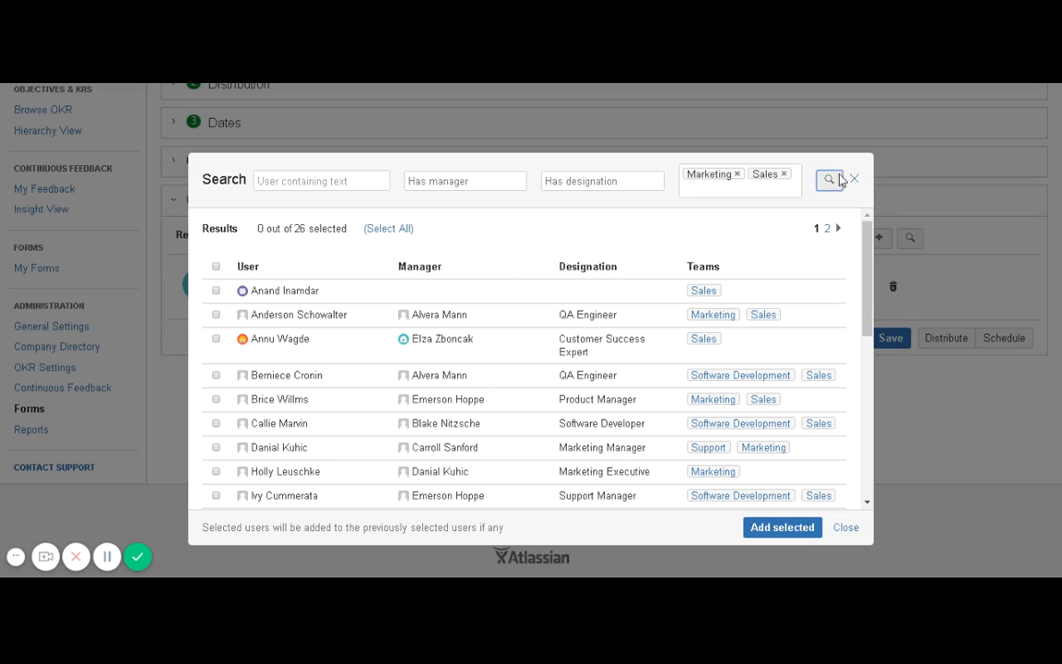
scroll(517, 327, down, 5)
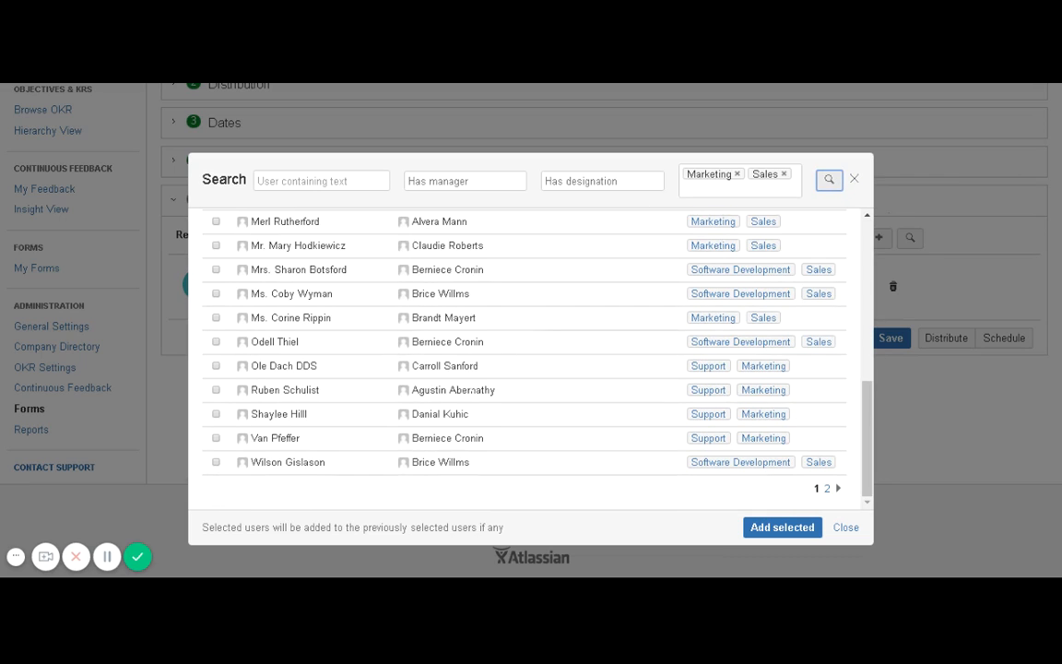
scroll(481, 420, up, 5)
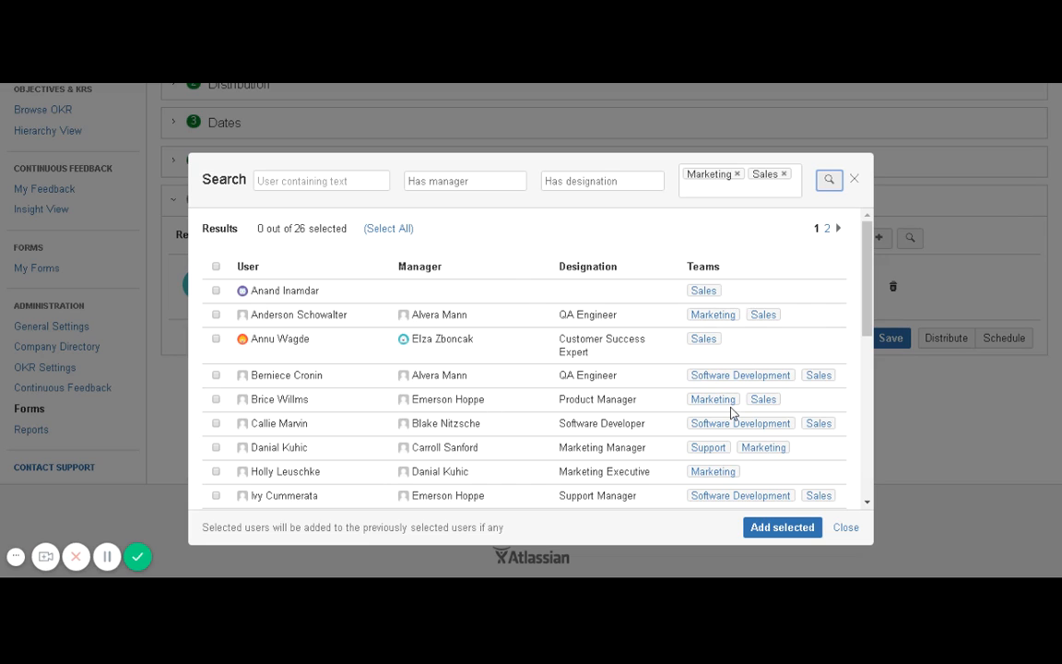
Select the third to seventh users in the filtered results and add them as reviewers
click(216, 267)
click(215, 266)
click(215, 339)
click(216, 374)
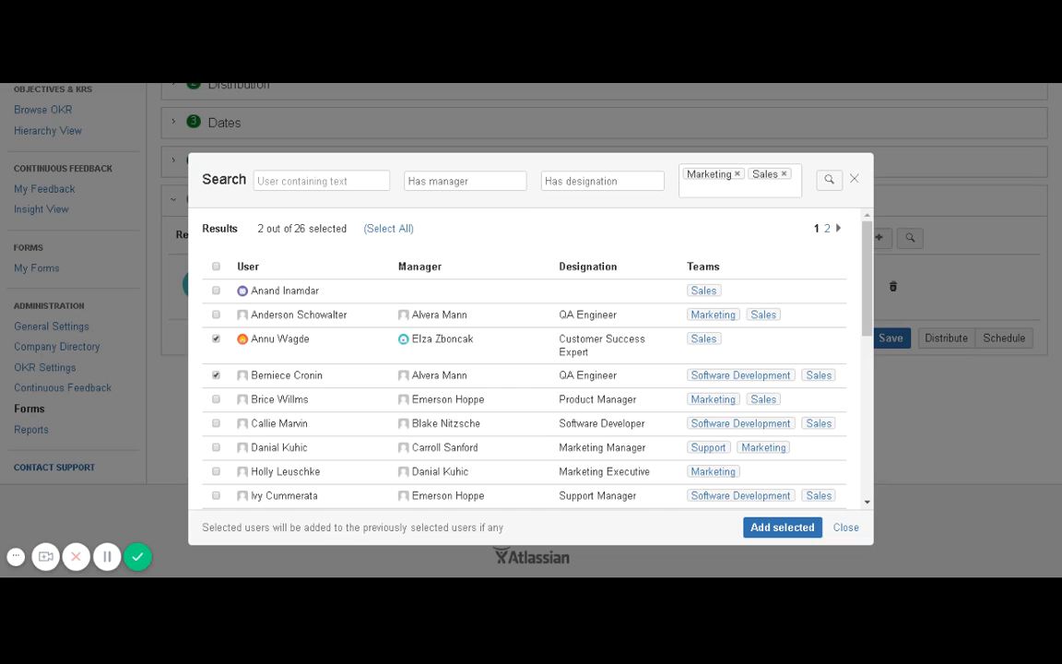
click(449, 184)
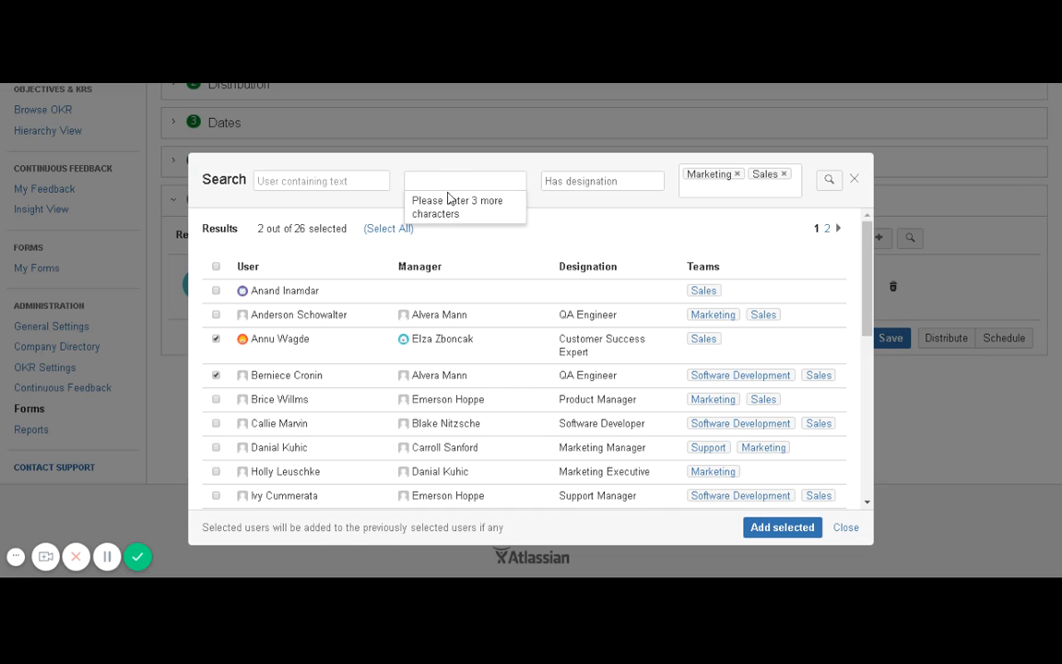
click(581, 180)
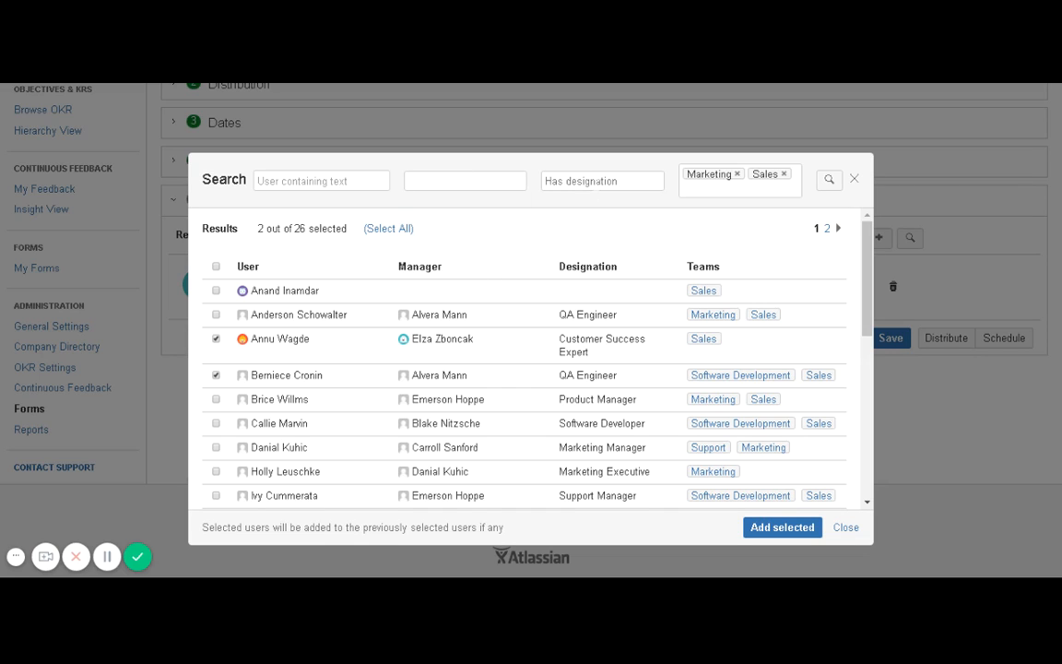
click(491, 228)
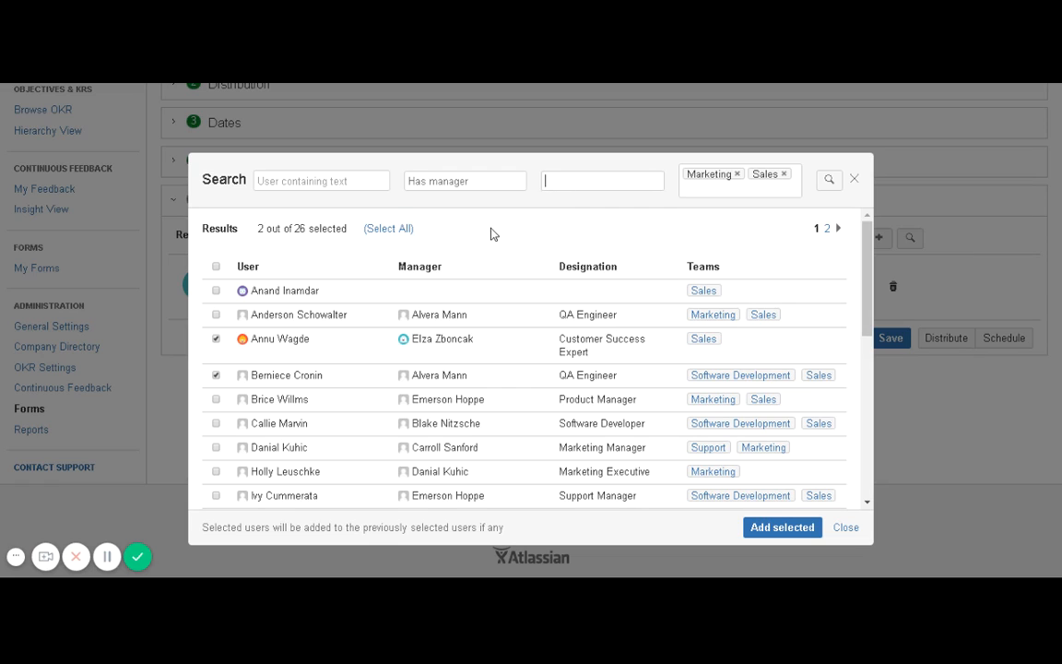
click(216, 445)
click(217, 423)
click(216, 400)
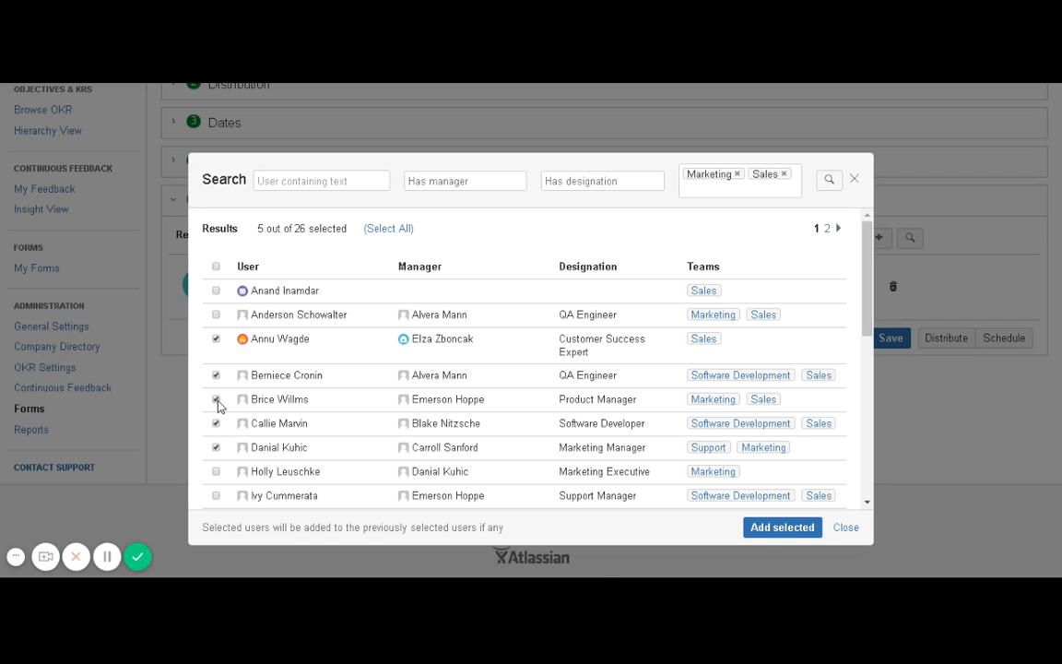
click(782, 527)
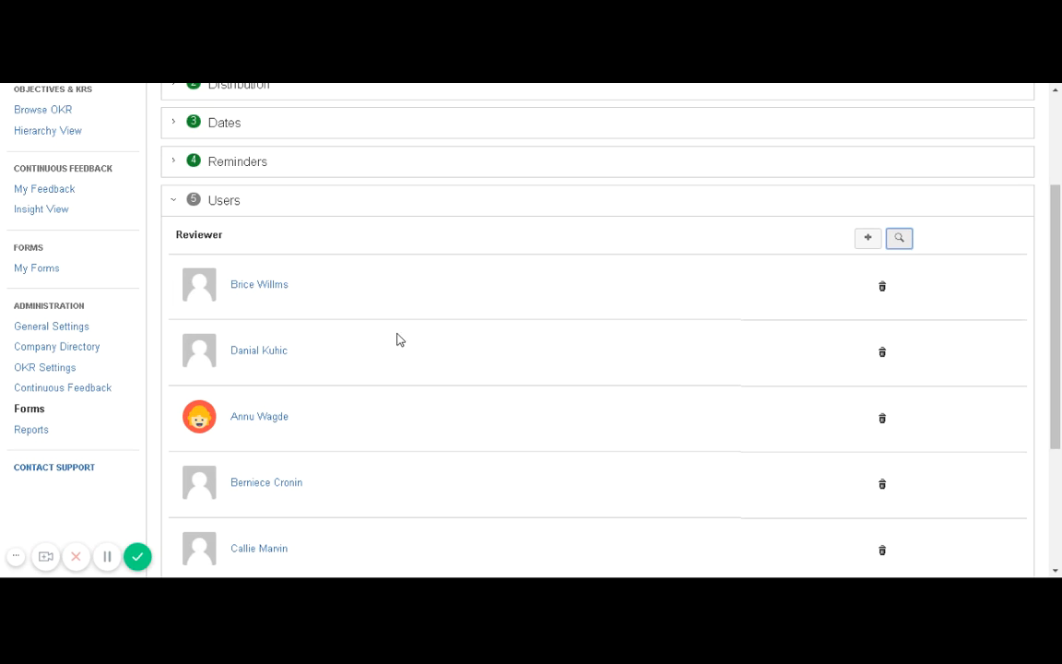
Review the added reviewers and the distribution and template sections, then return to the end of the reviewer list
scroll(409, 424, down, 3)
scroll(411, 464, up, 3)
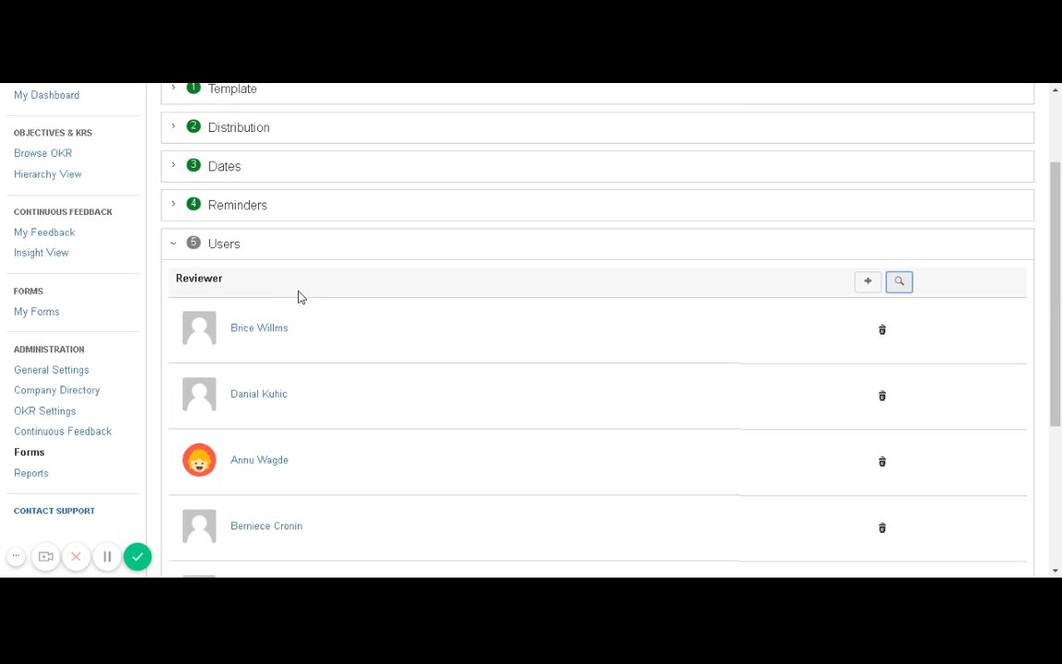
scroll(319, 325, up, 2)
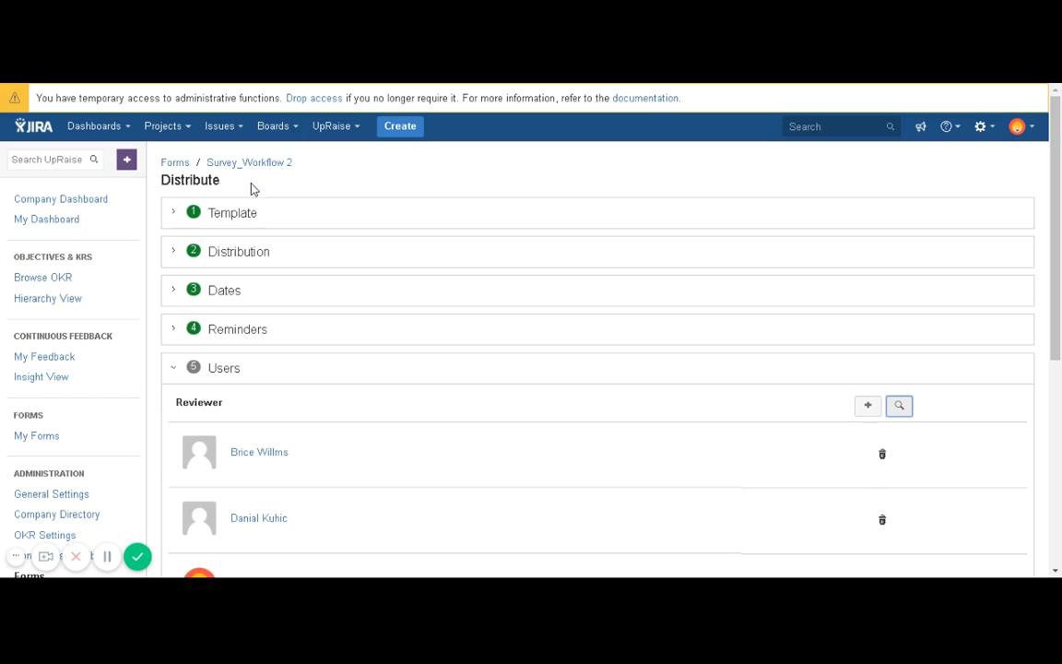
click(297, 259)
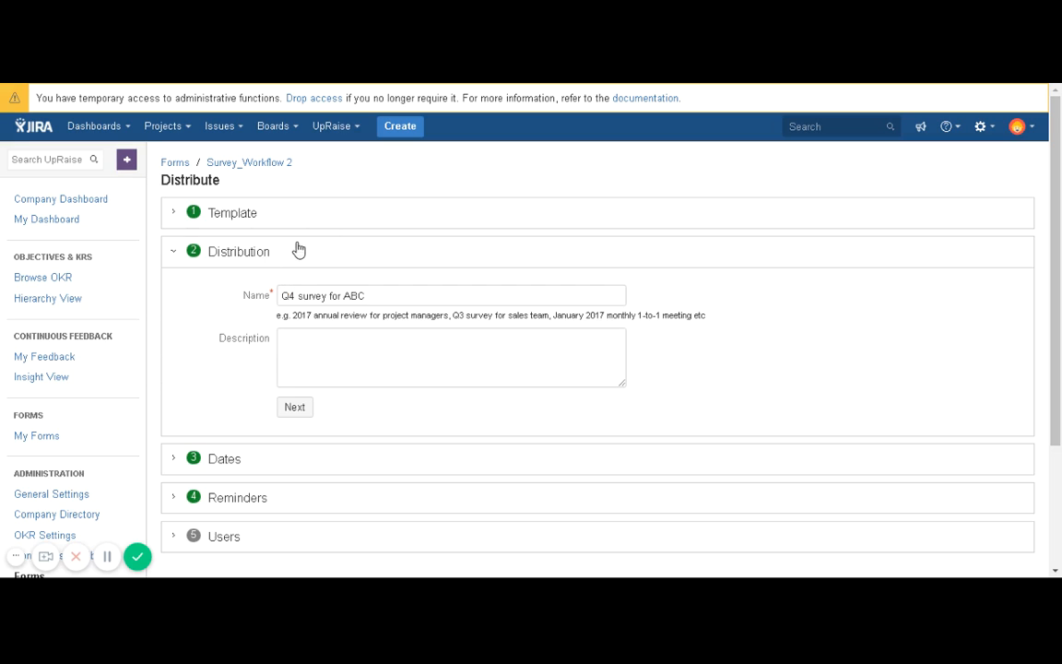
click(323, 220)
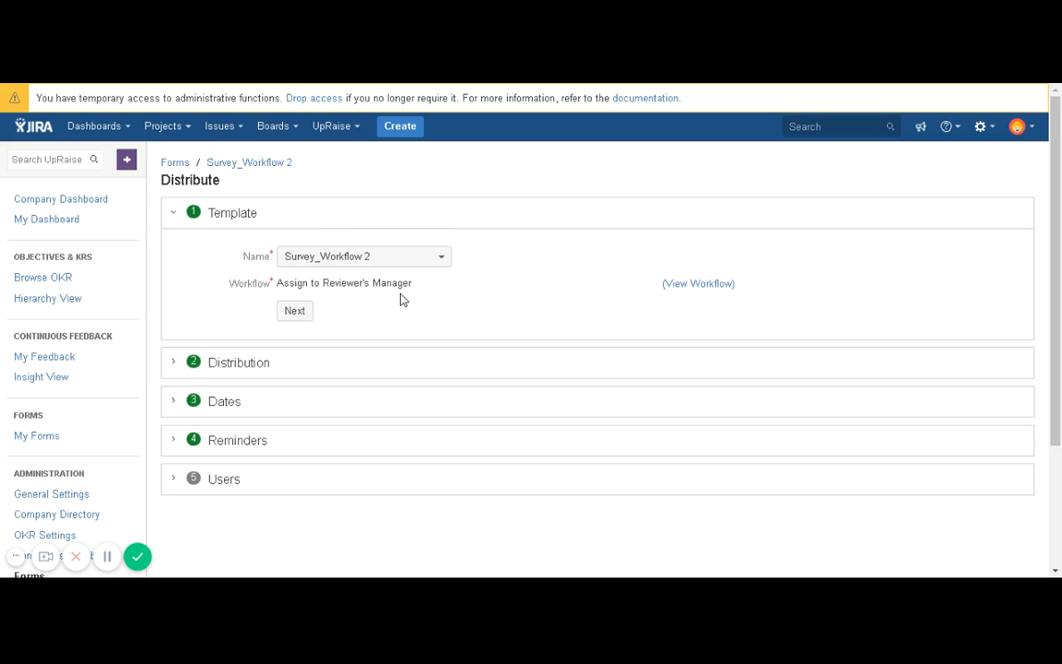
scroll(296, 369, down, 3)
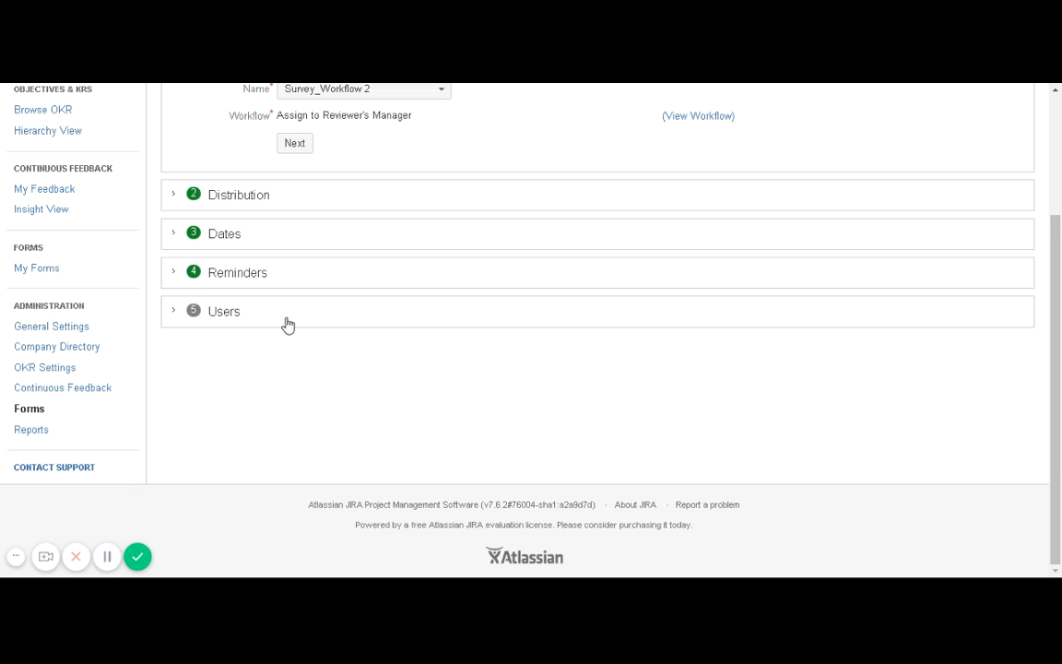
click(287, 324)
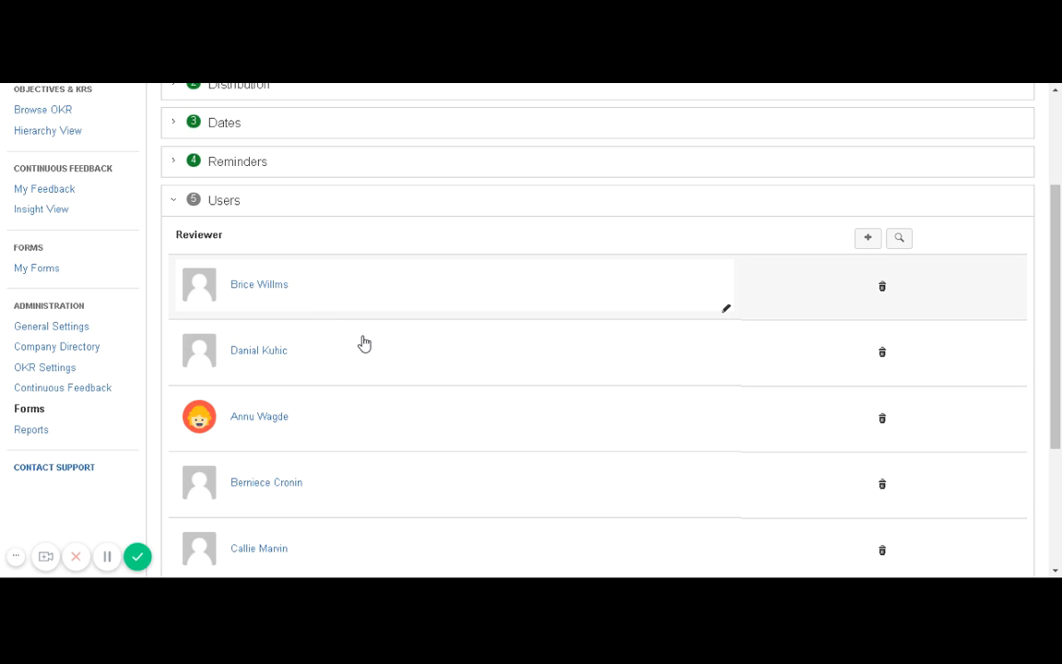
scroll(362, 348, down, 3)
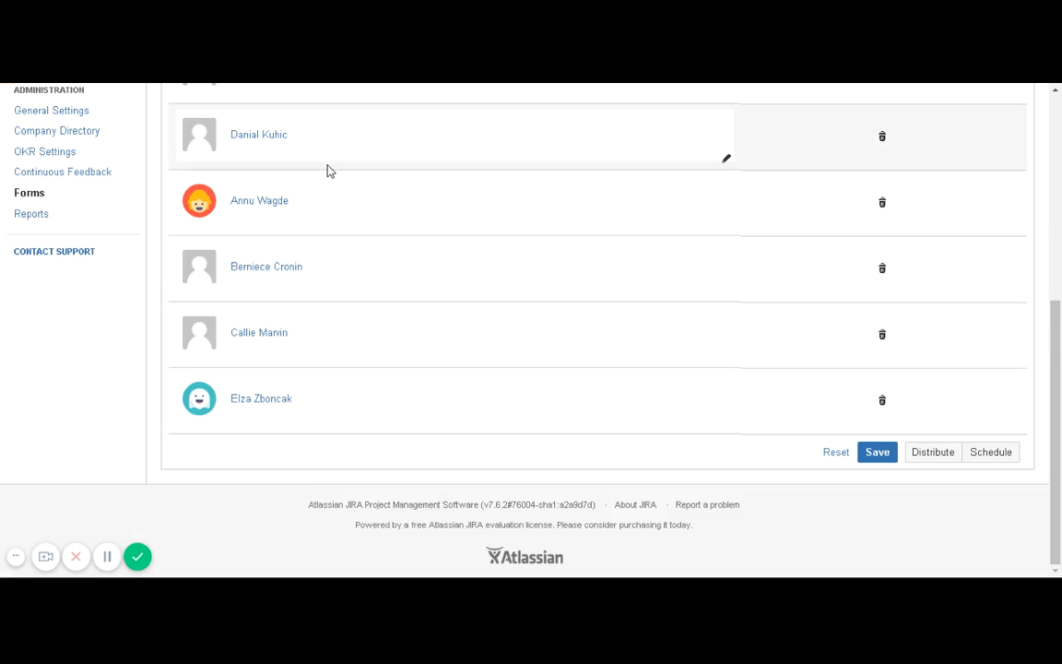
scroll(335, 331, up, 3)
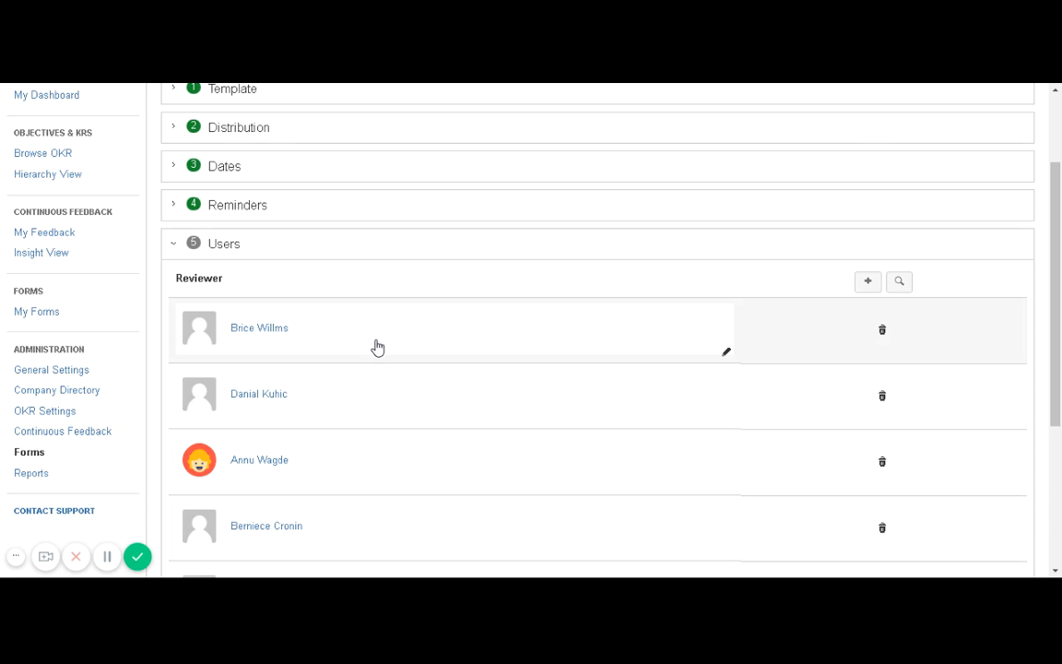
scroll(377, 347, down, 3)
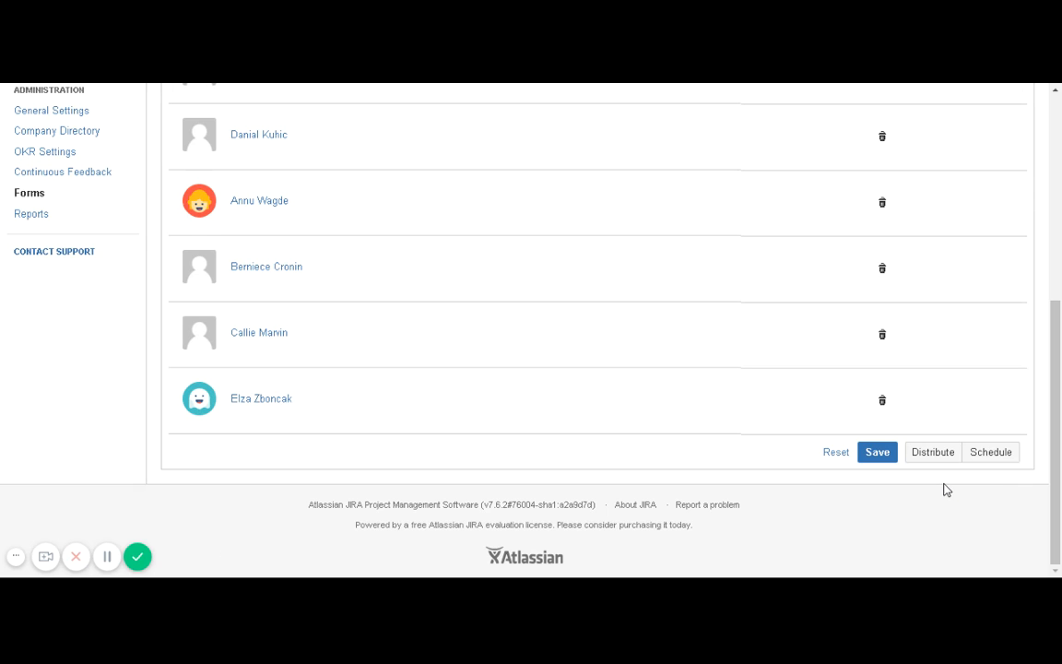